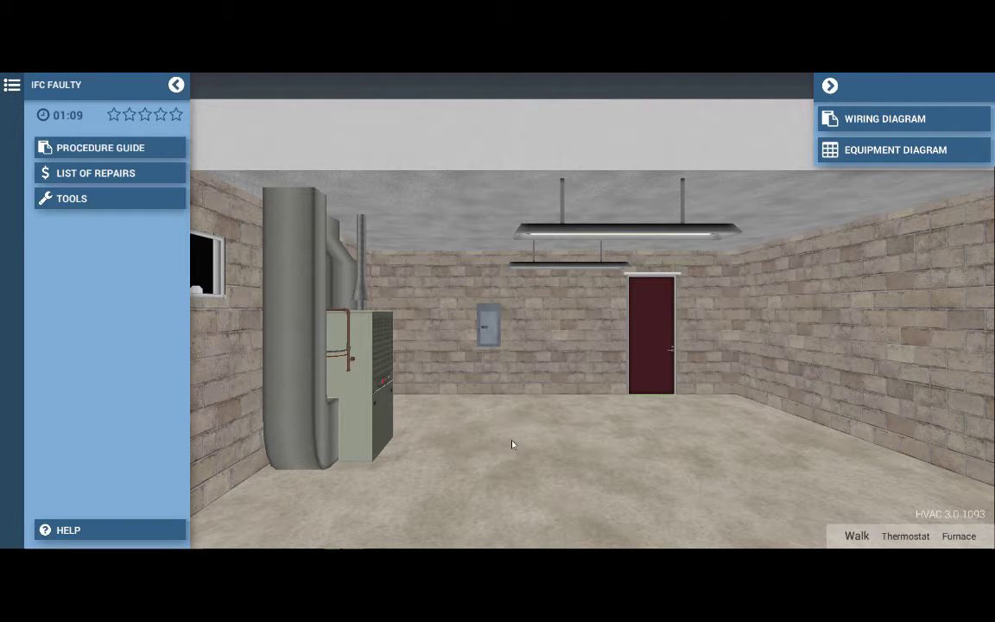
- Set the thermostat to Heat at 90 °F and mark the procedure guide's thermostat check as Okay
{"action": "left_click", "coordinate": [904, 537]}
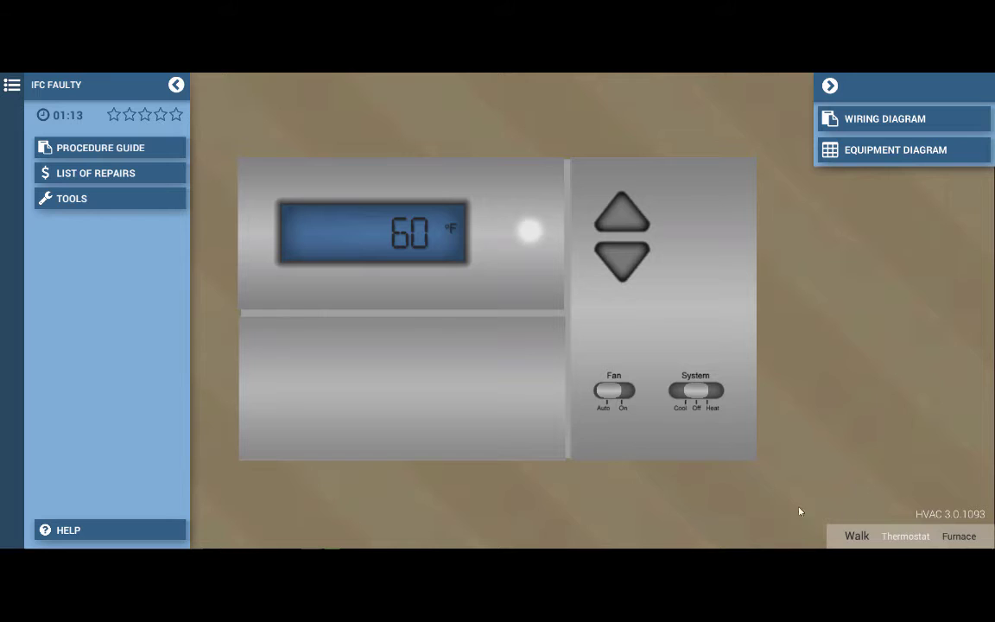
{"action": "left_click", "coordinate": [697, 392]}
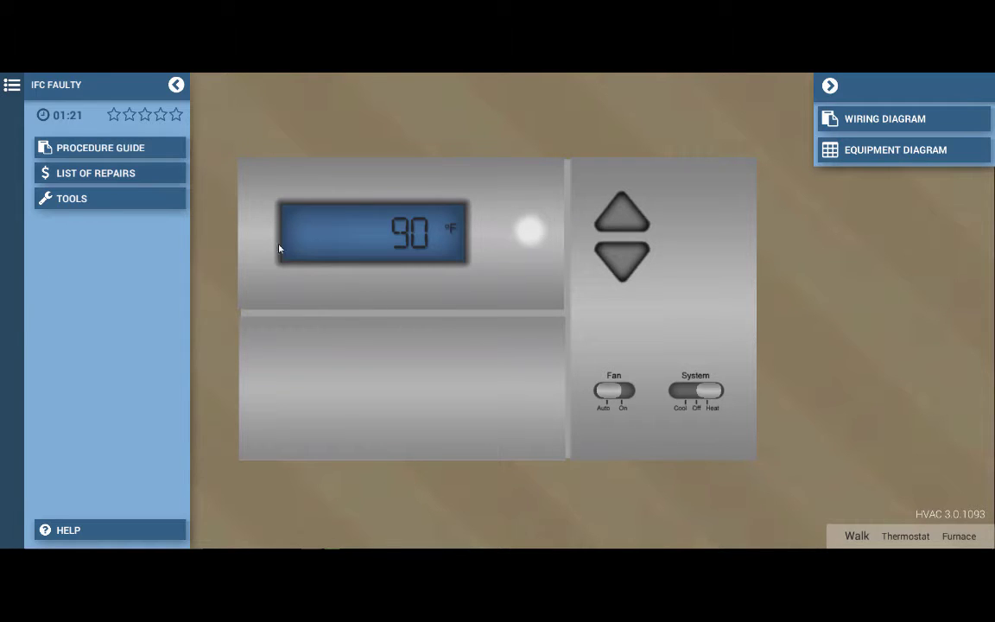
{"action": "left_click", "coordinate": [88, 149]}
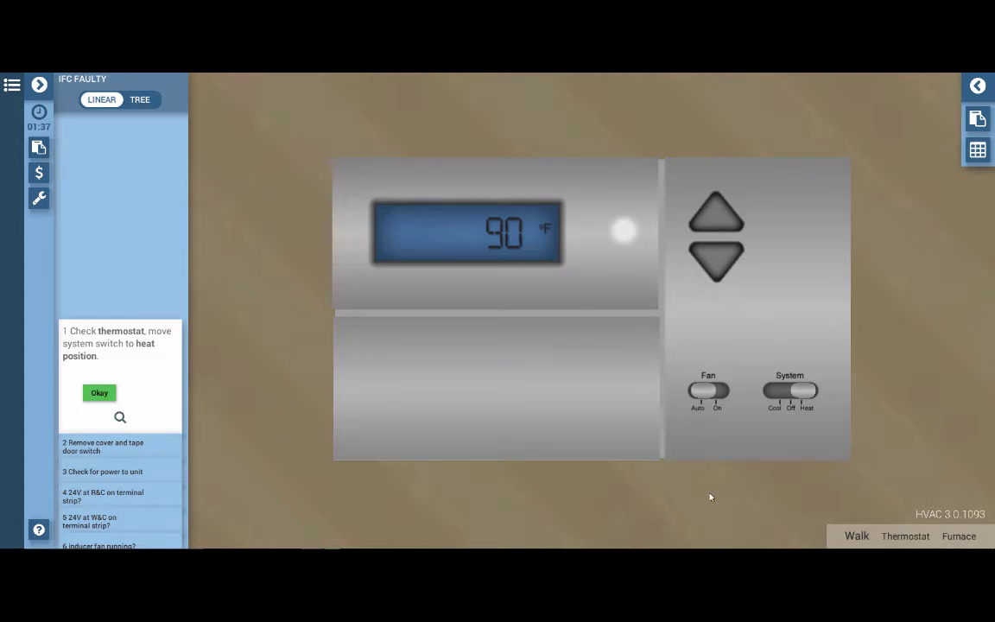
{"action": "left_click", "coordinate": [958, 536]}
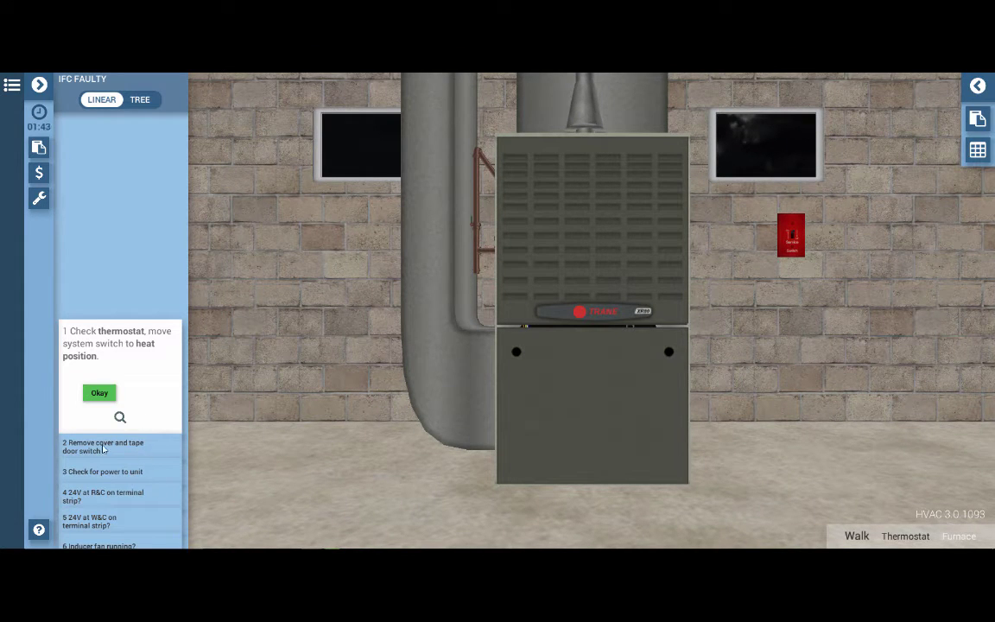
{"action": "left_click", "coordinate": [102, 450]}
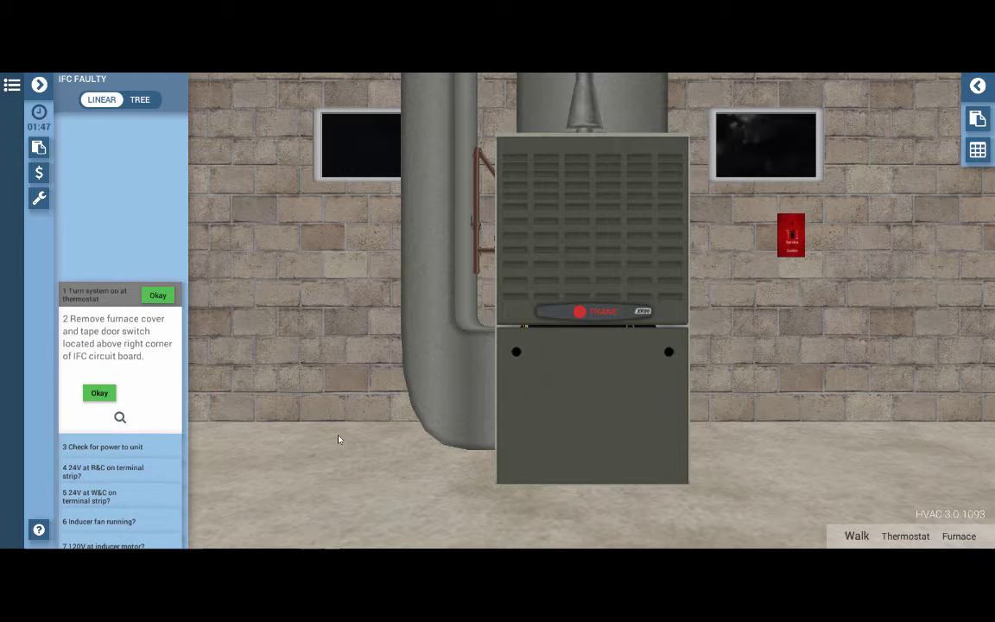
- Remove the furnace covers, tape the door switch above the IFC board, and mark that guide step as Okay
{"action": "left_click", "coordinate": [617, 410]}
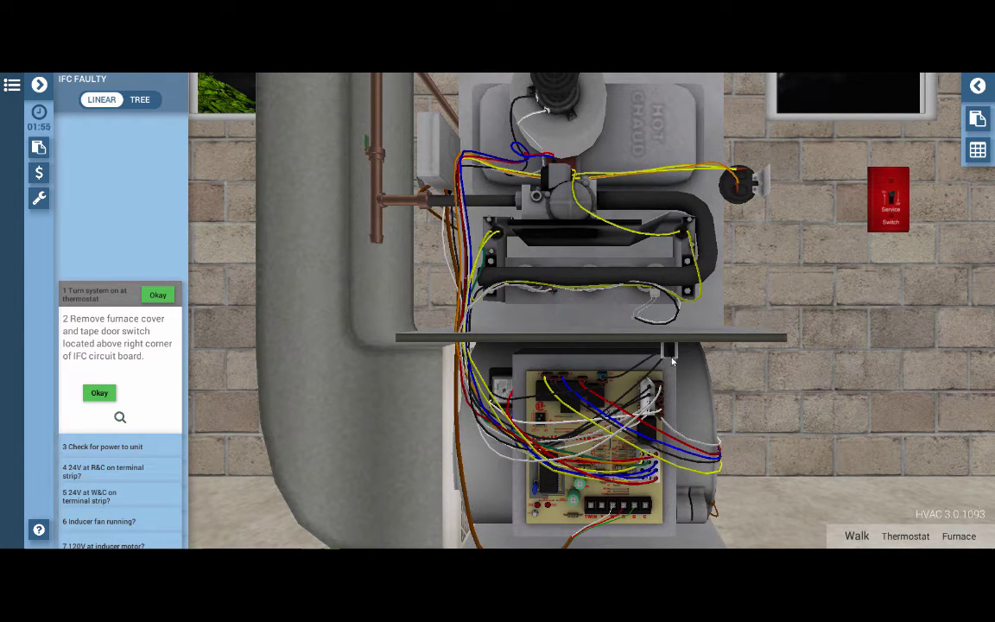
{"action": "left_click_drag", "start_coordinate": [673, 378], "coordinate": [686, 328]}
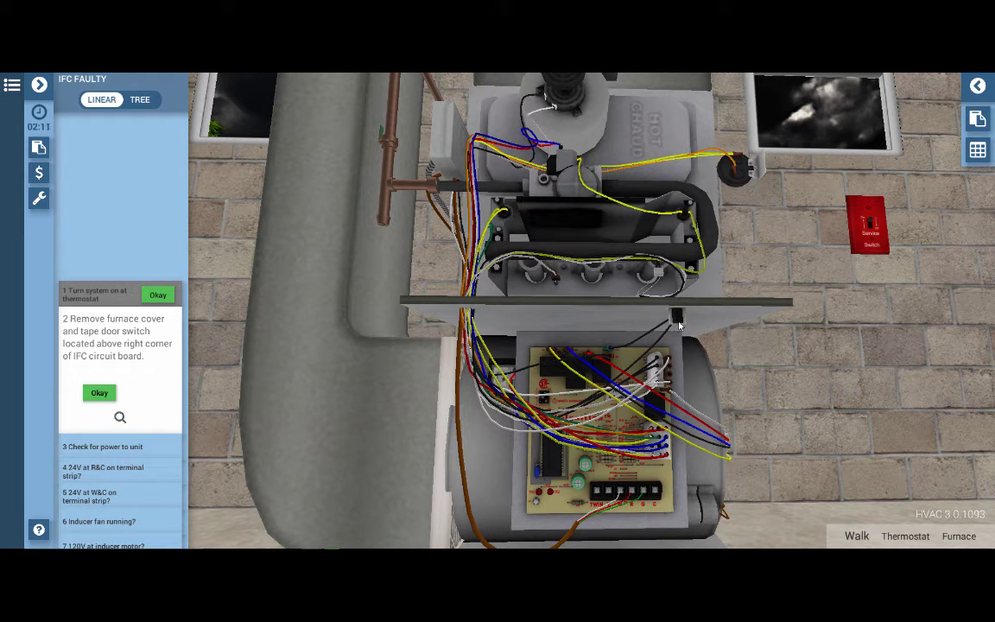
{"action": "left_click", "coordinate": [654, 355]}
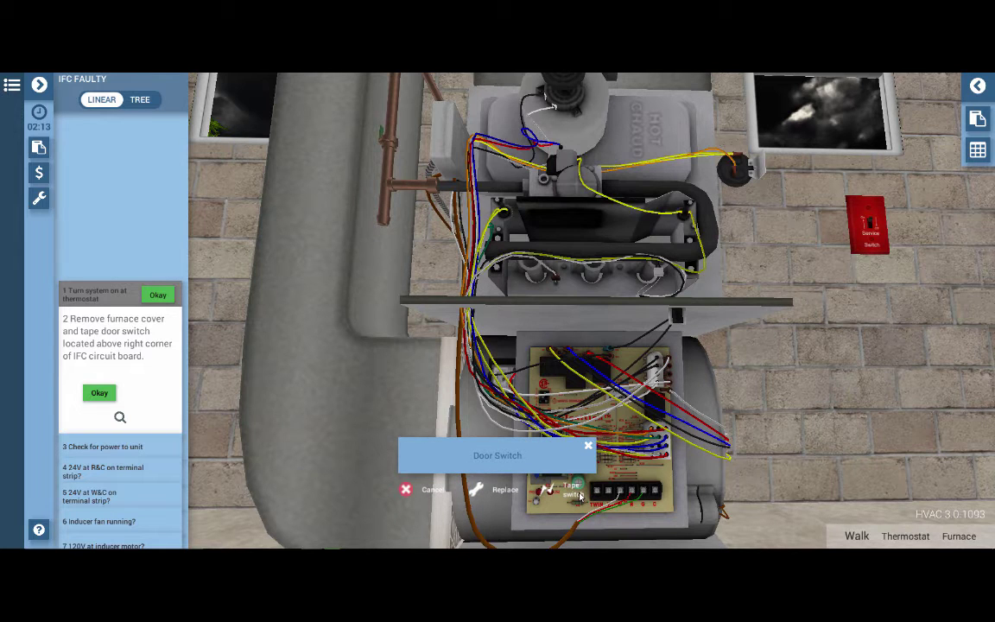
{"action": "left_click", "coordinate": [580, 496]}
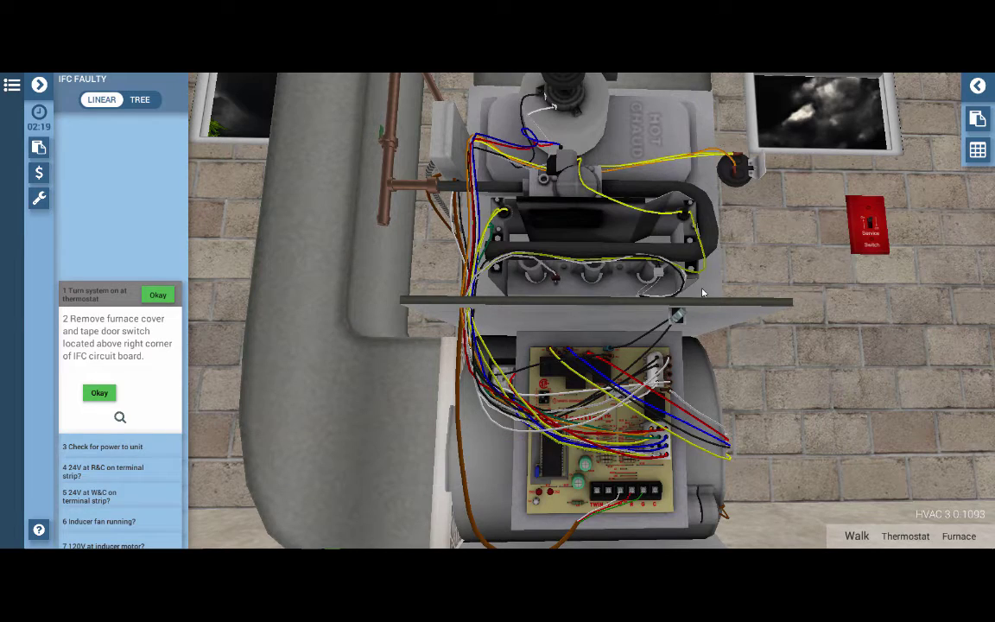
{"action": "left_click", "coordinate": [723, 258]}
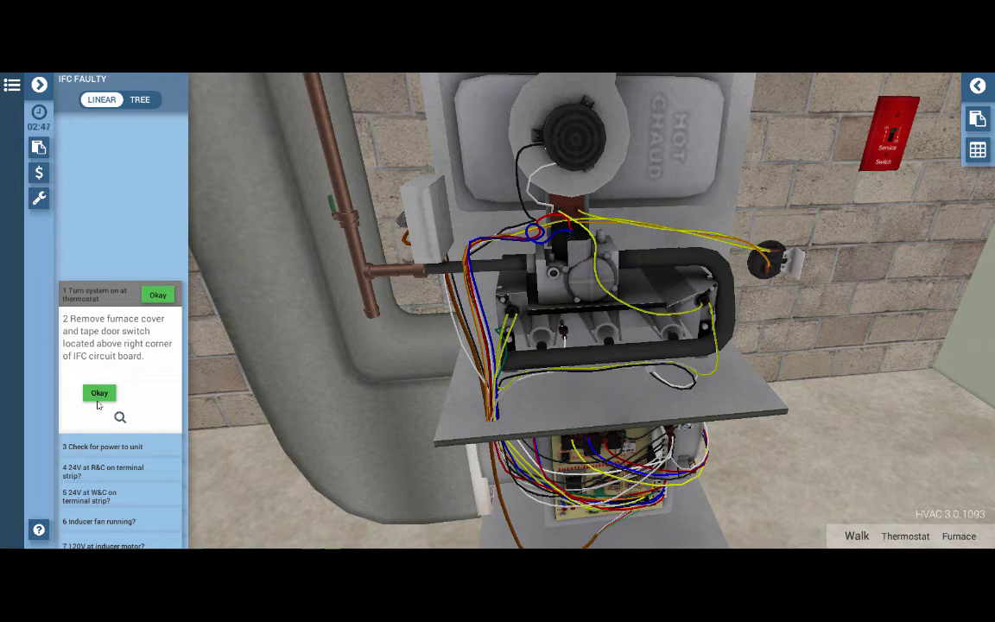
{"action": "left_click", "coordinate": [98, 448]}
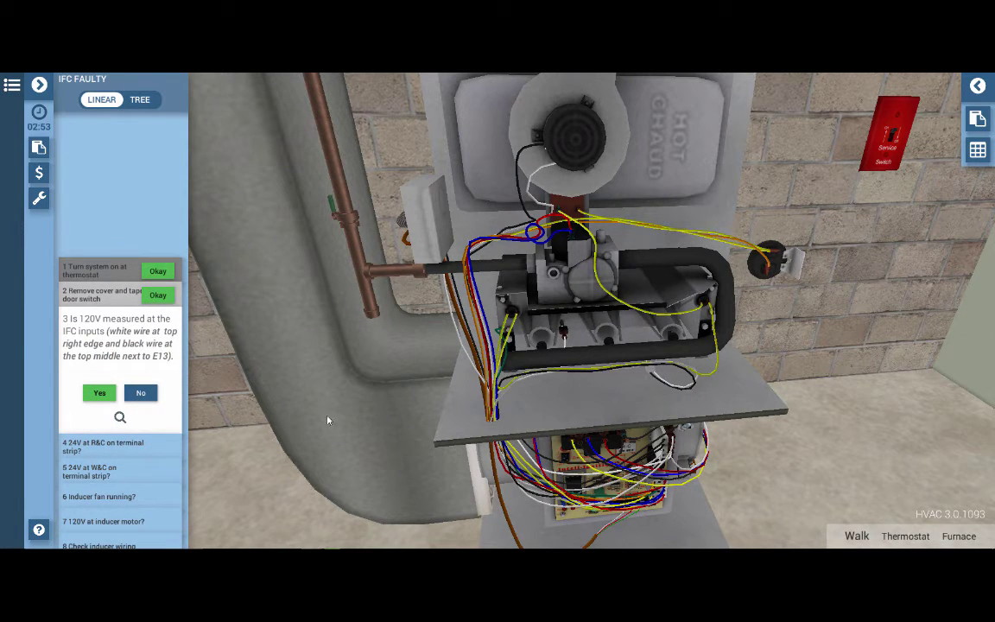
- Bring out the multimeter and set it to AC volts beside the furnace's IFC board
{"action": "left_click", "coordinate": [633, 462]}
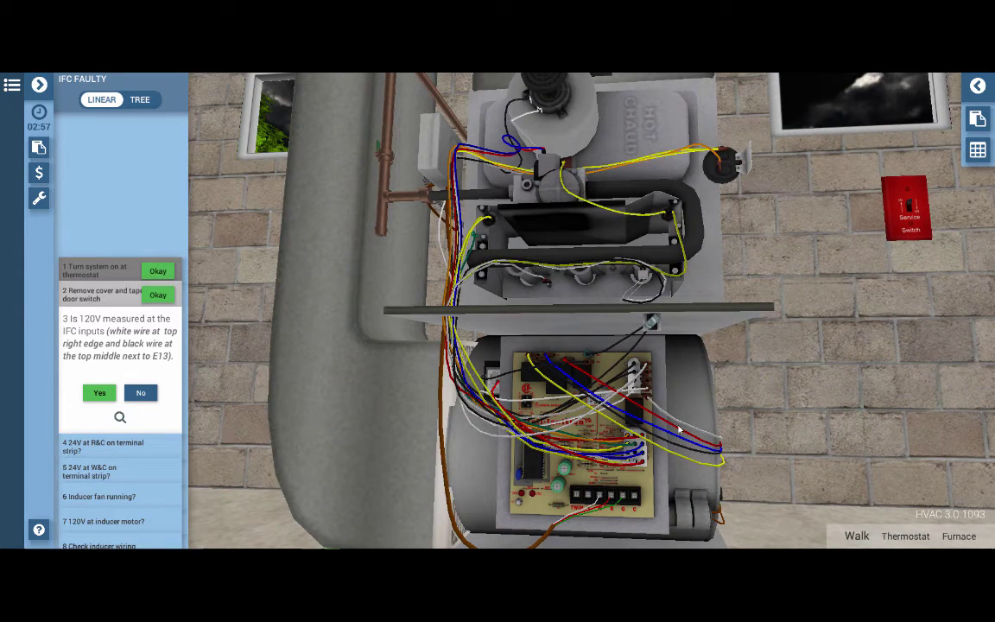
{"action": "scroll", "coordinate": [572, 431], "scroll_direction": "up", "scroll_amount": 3}
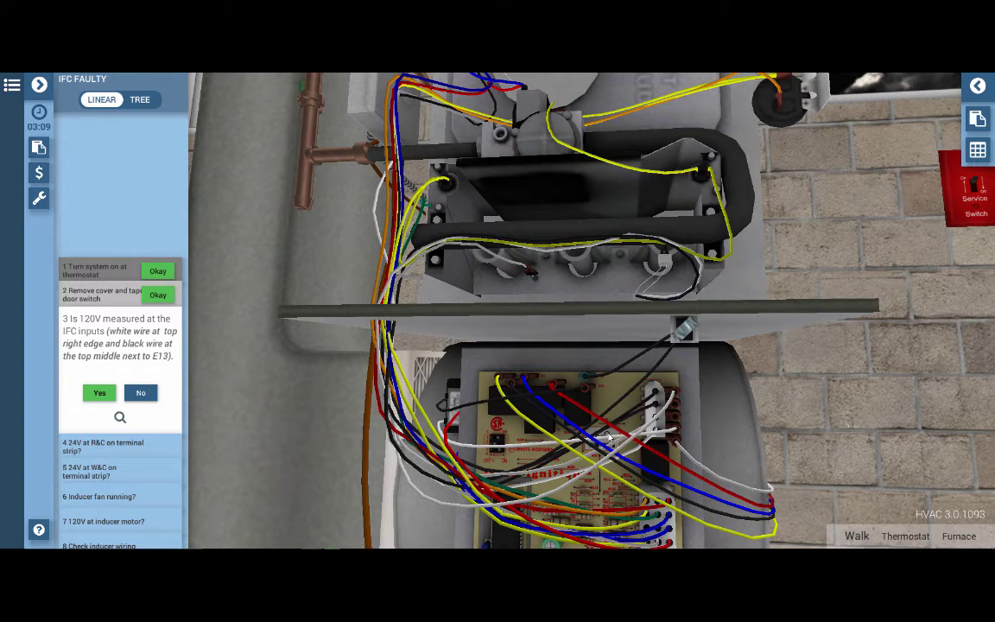
{"action": "scroll", "coordinate": [609, 438], "scroll_direction": "up", "scroll_amount": 5}
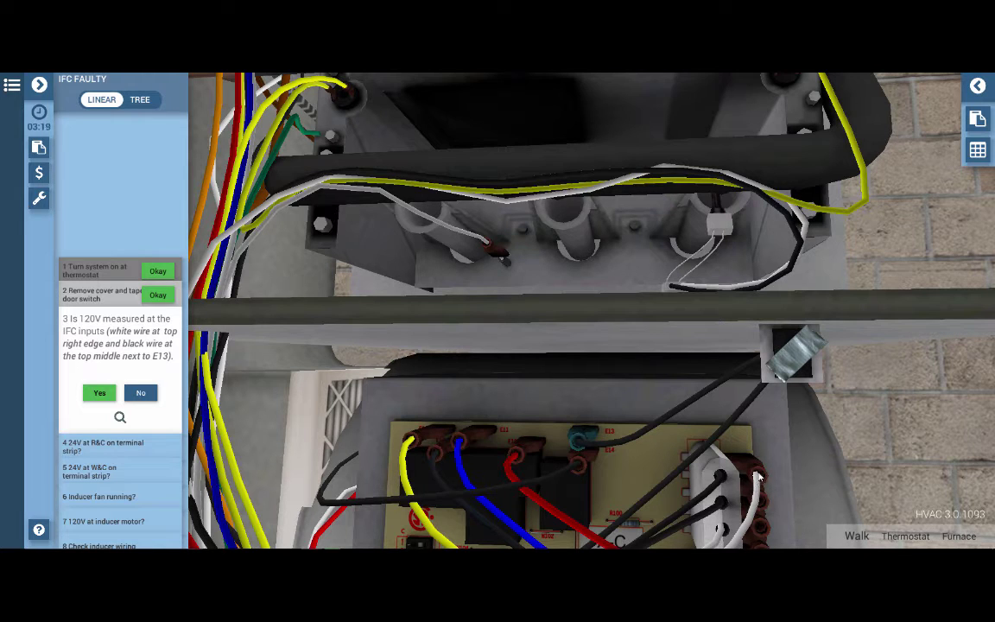
{"action": "scroll", "coordinate": [618, 434], "scroll_direction": "down", "scroll_amount": 5}
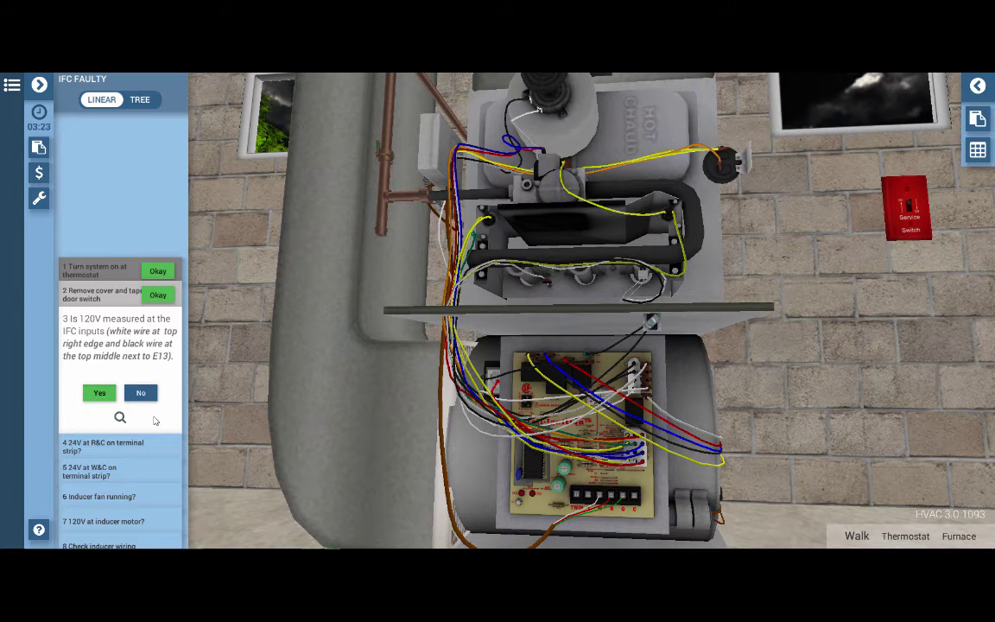
{"action": "left_click", "coordinate": [39, 200]}
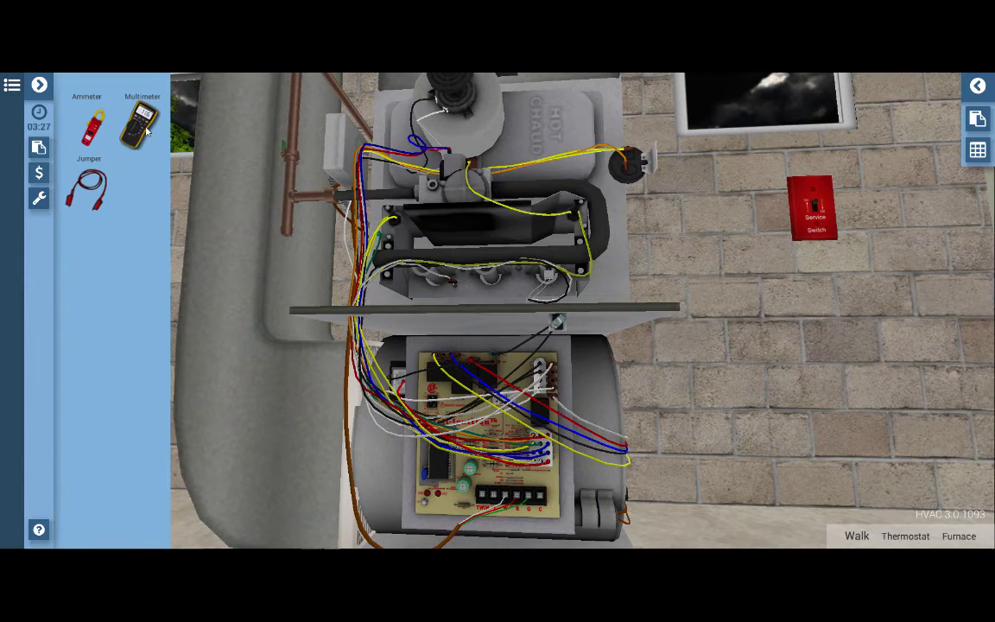
{"action": "left_click", "coordinate": [138, 127]}
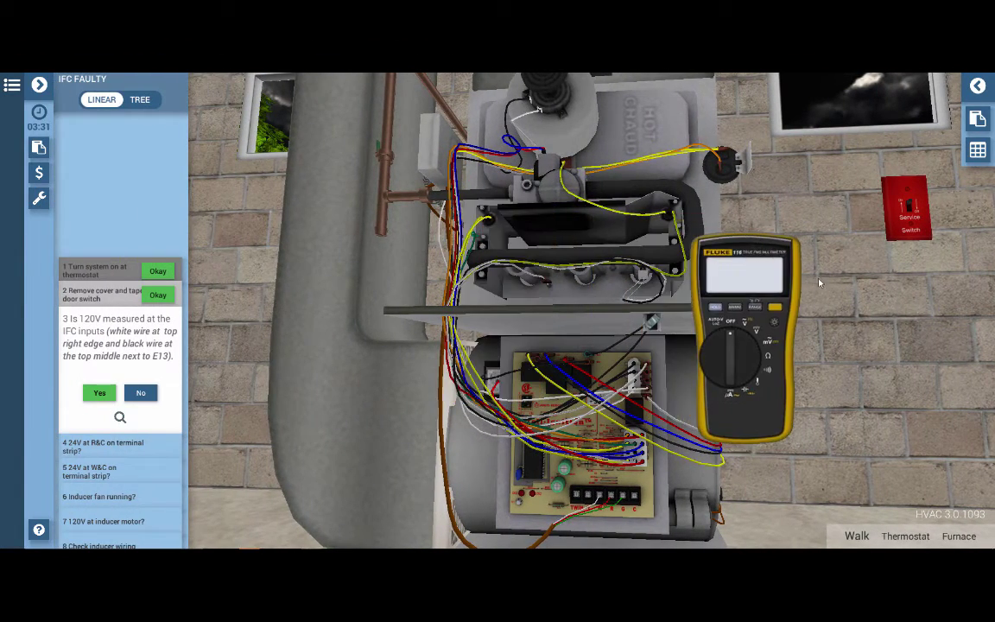
{"action": "left_click", "coordinate": [801, 361]}
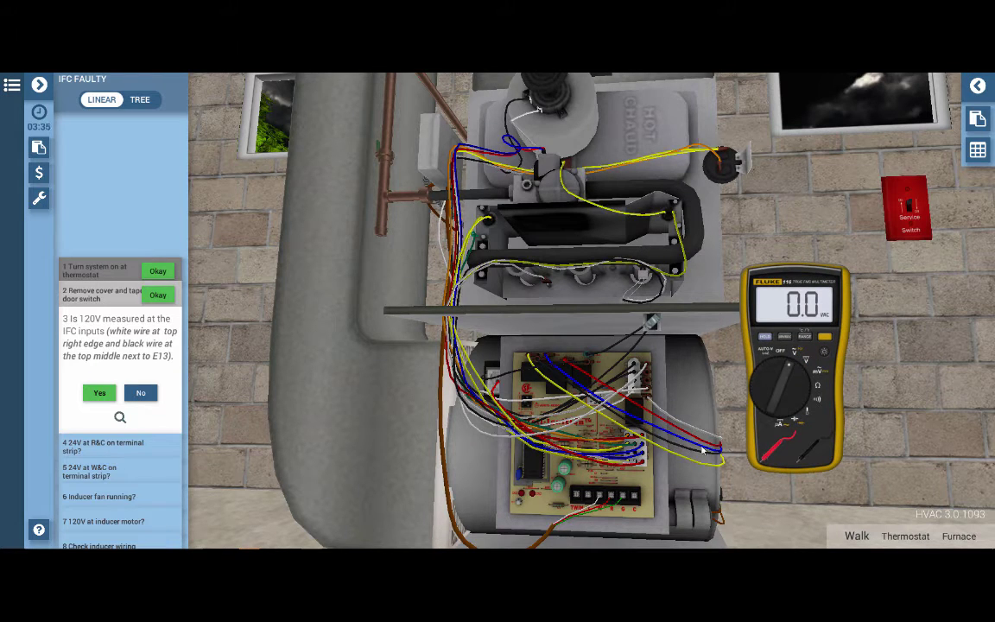
- Measure voltage between the IFC's E13 black wire and the top white wire at its edge, show the wiring diagram, and answer Yes to 120V
{"action": "left_click", "coordinate": [120, 417]}
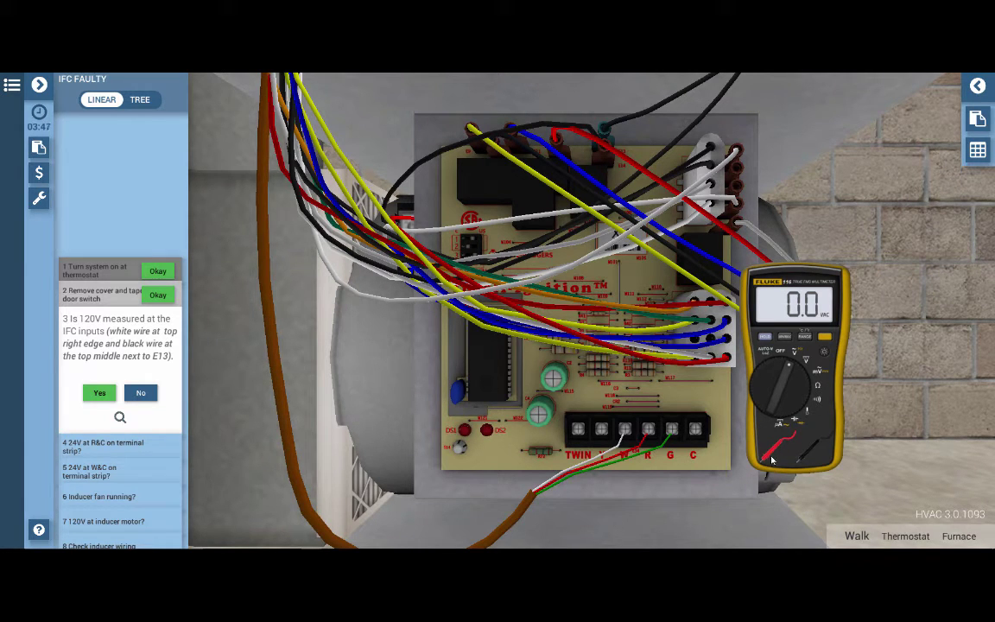
{"action": "left_click_drag", "start_coordinate": [771, 455], "coordinate": [604, 130]}
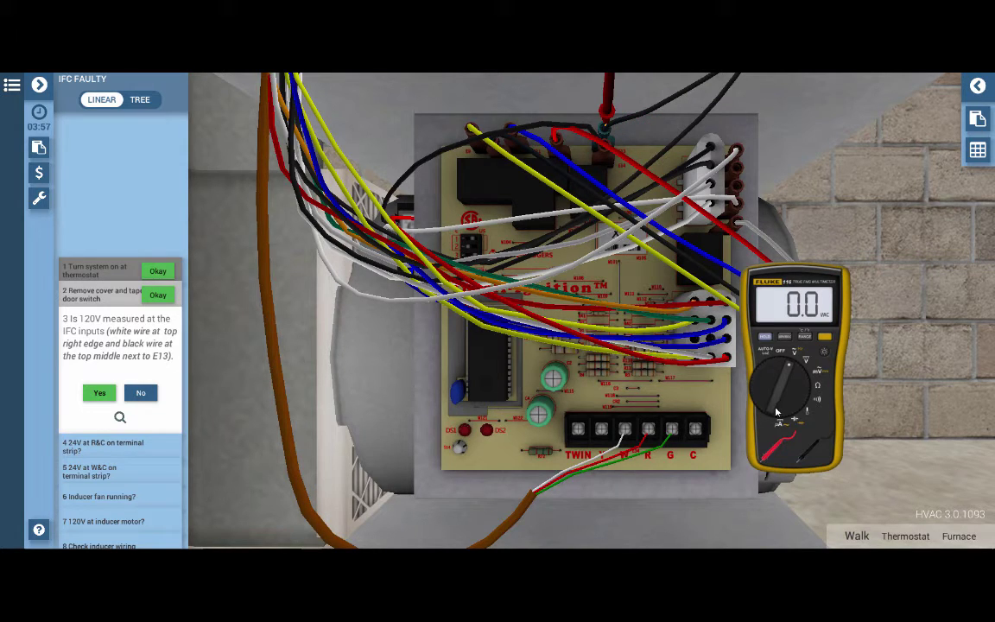
{"action": "left_click", "coordinate": [811, 455]}
{"action": "left_click", "coordinate": [745, 151]}
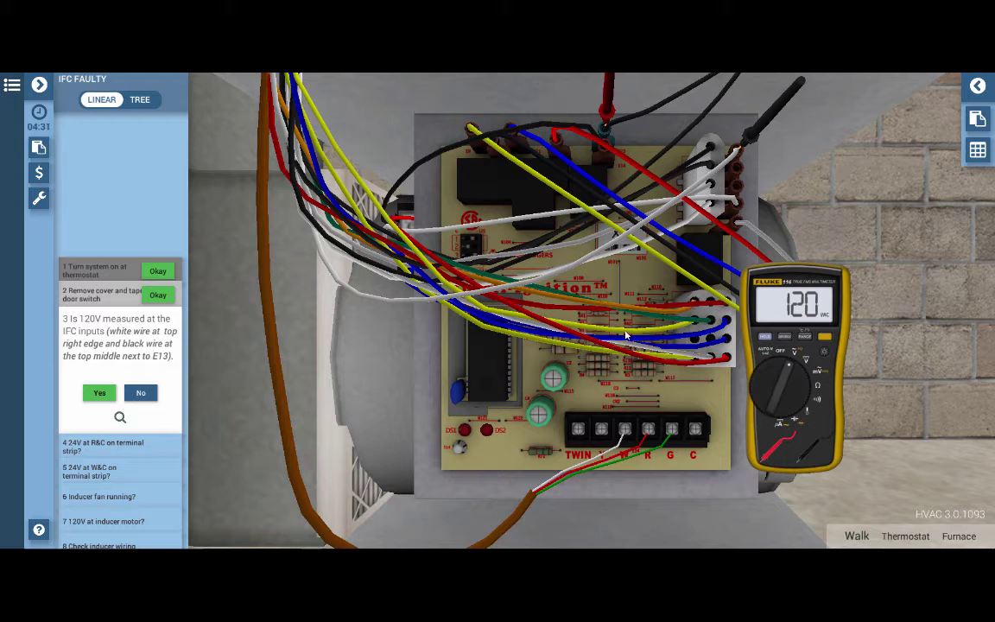
{"action": "left_click", "coordinate": [977, 120]}
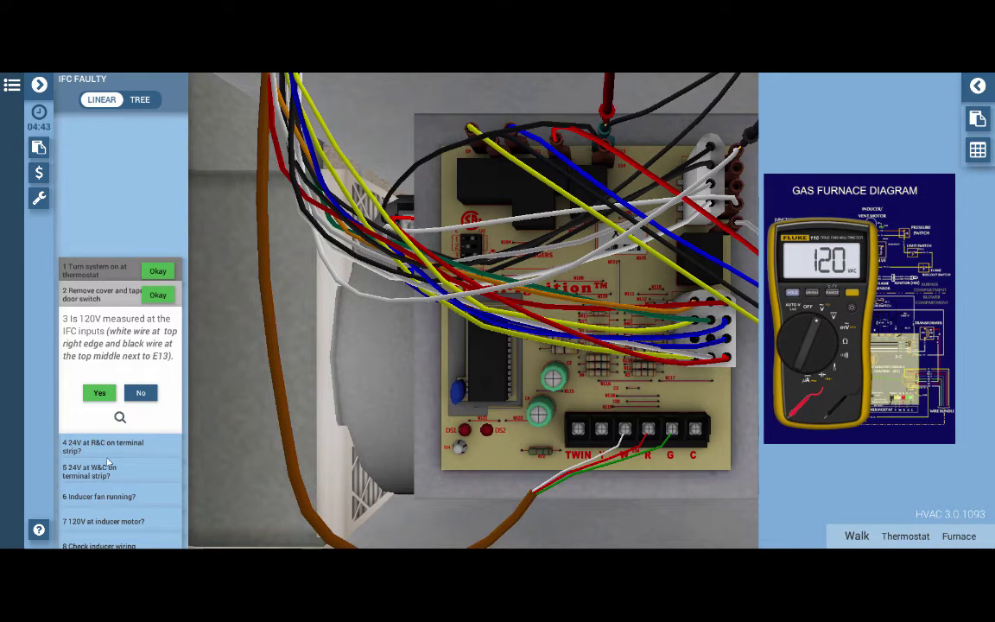
{"action": "left_click", "coordinate": [100, 394]}
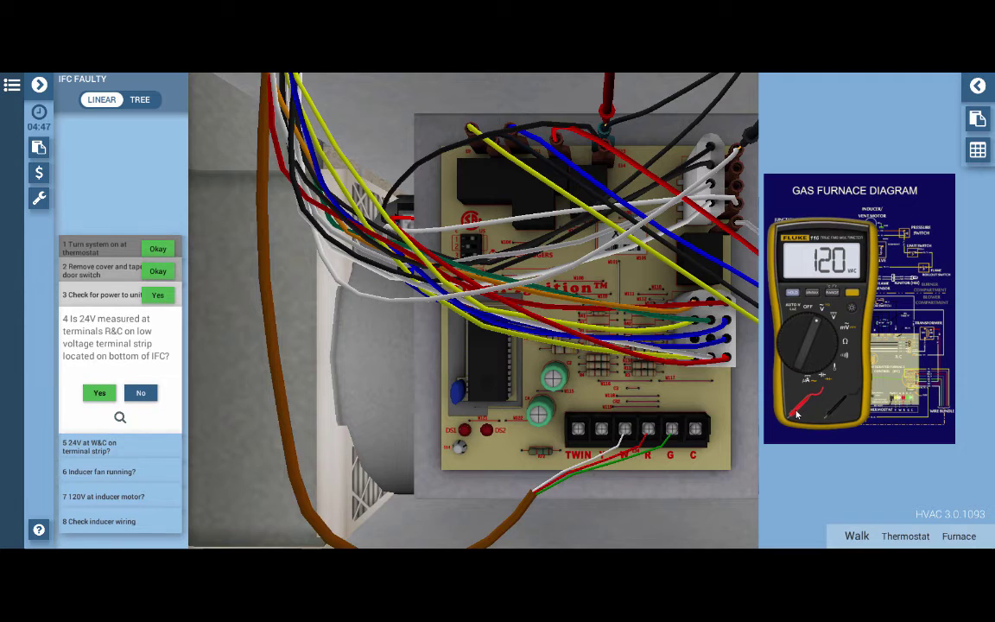
- Measure the voltage between terminals R and C on the low voltage strip and answer Yes to the 24V check
{"action": "left_click", "coordinate": [797, 414]}
{"action": "left_click", "coordinate": [703, 432]}
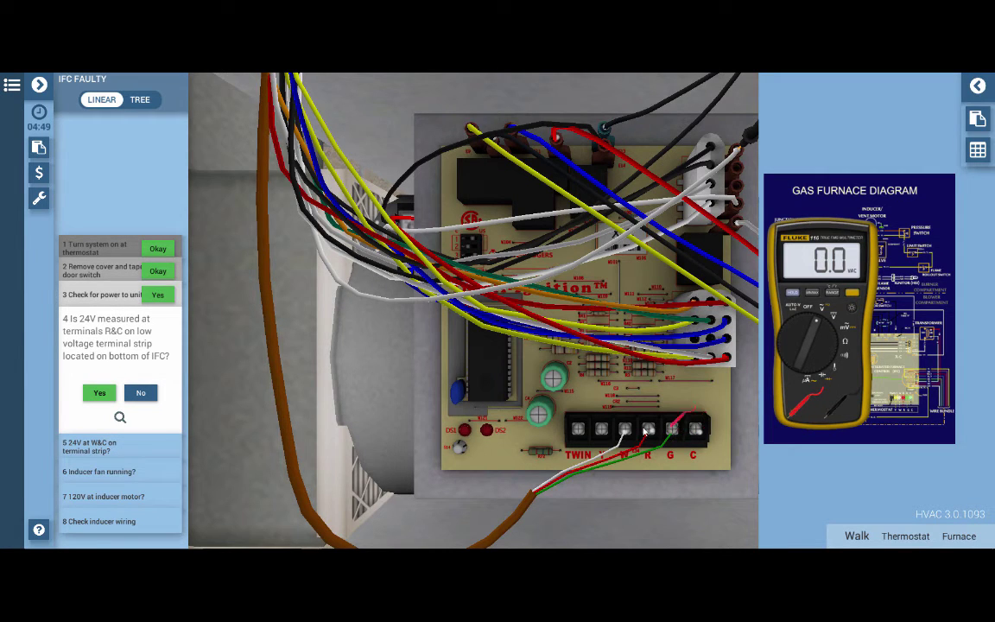
{"action": "left_click", "coordinate": [646, 430]}
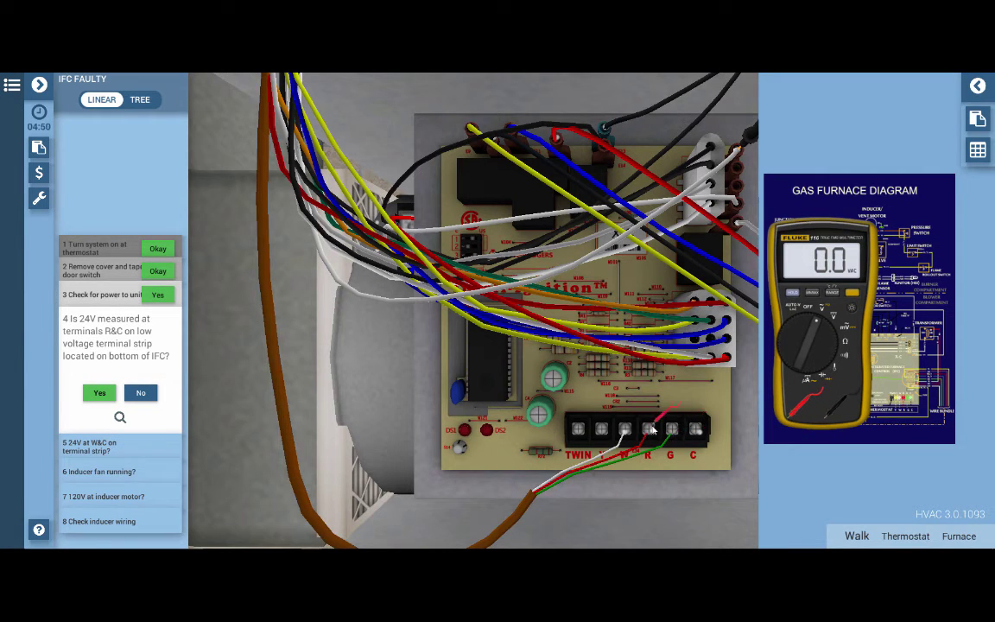
{"action": "left_click", "coordinate": [833, 418]}
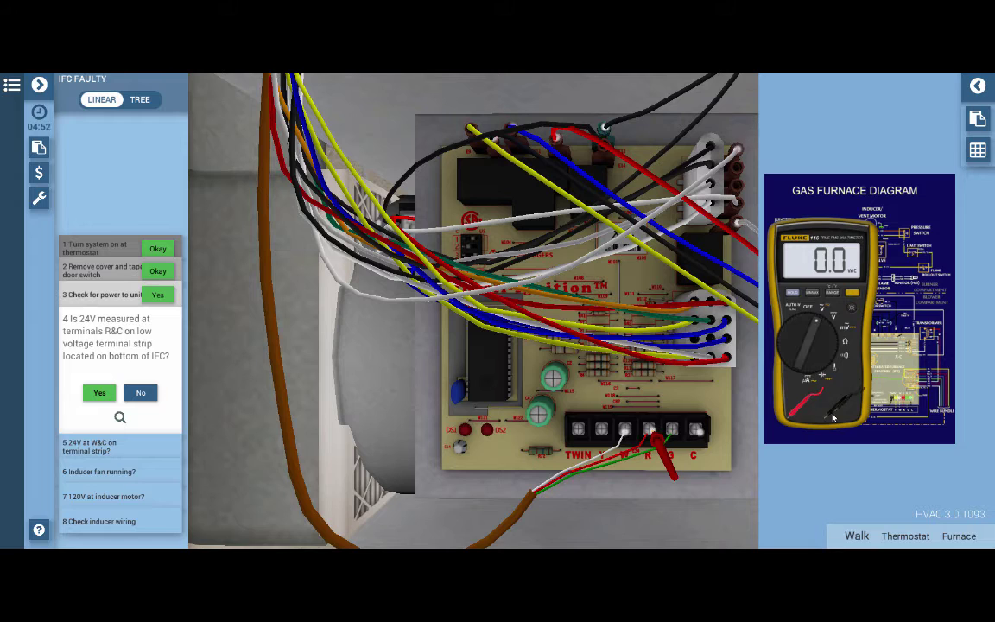
{"action": "left_click", "coordinate": [696, 432]}
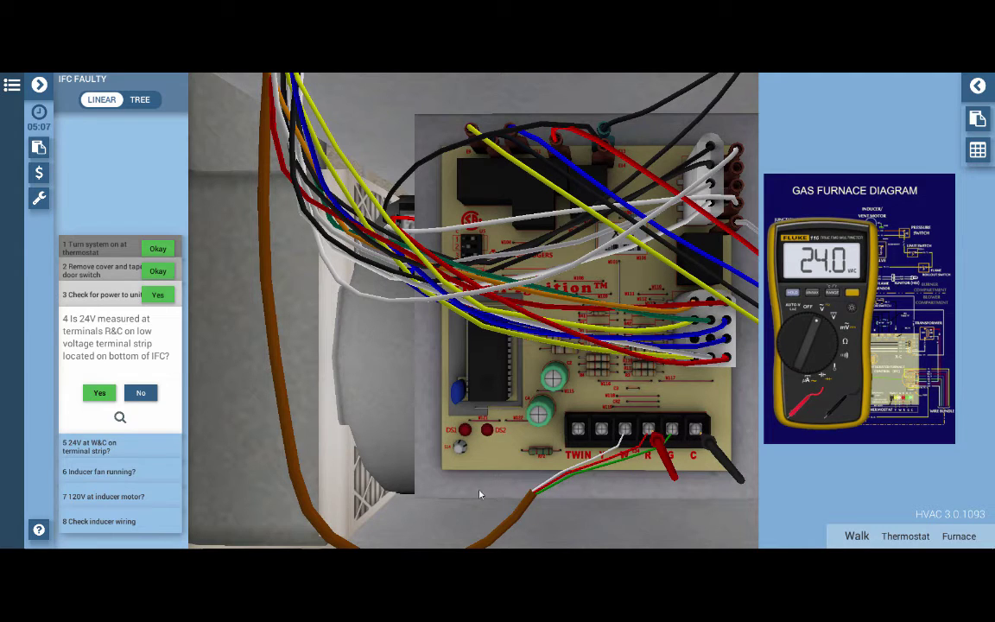
{"action": "left_click", "coordinate": [98, 449]}
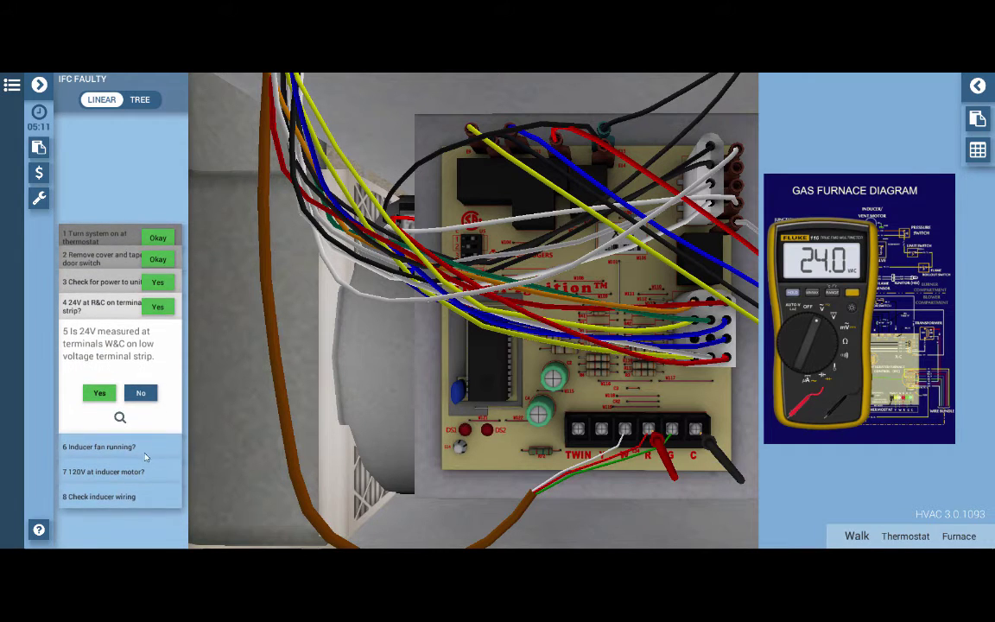
- Relocate the red probe to terminal W, measure W to C, and answer Yes to the 24V check
{"action": "left_click", "coordinate": [660, 449]}
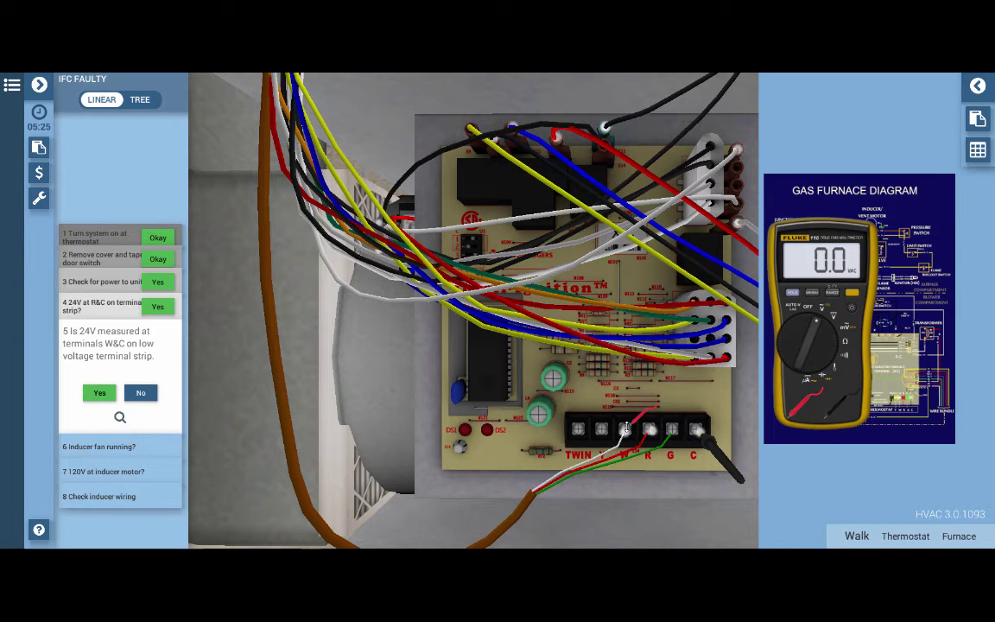
{"action": "left_click", "coordinate": [626, 429]}
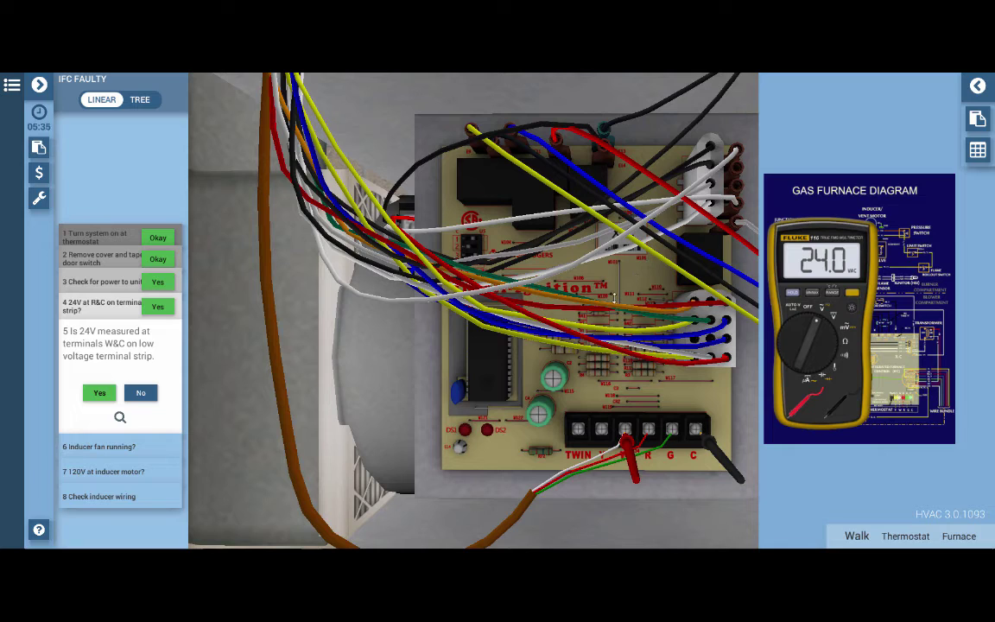
{"action": "left_click", "coordinate": [103, 447]}
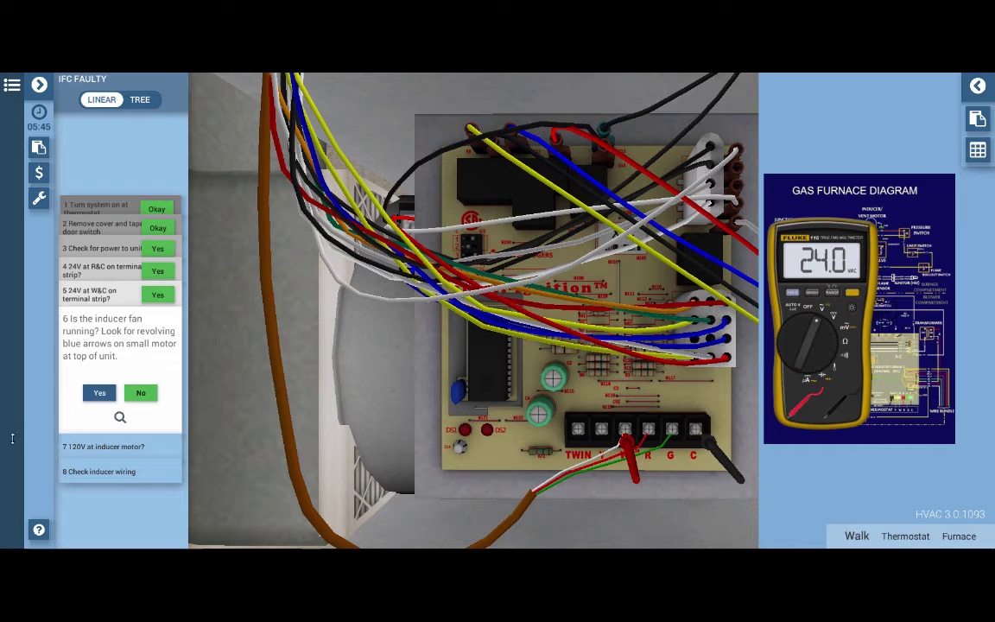
- Inspect the inducer fan motor for rotation and answer No to the inducer fan running check
{"action": "left_click", "coordinate": [120, 416]}
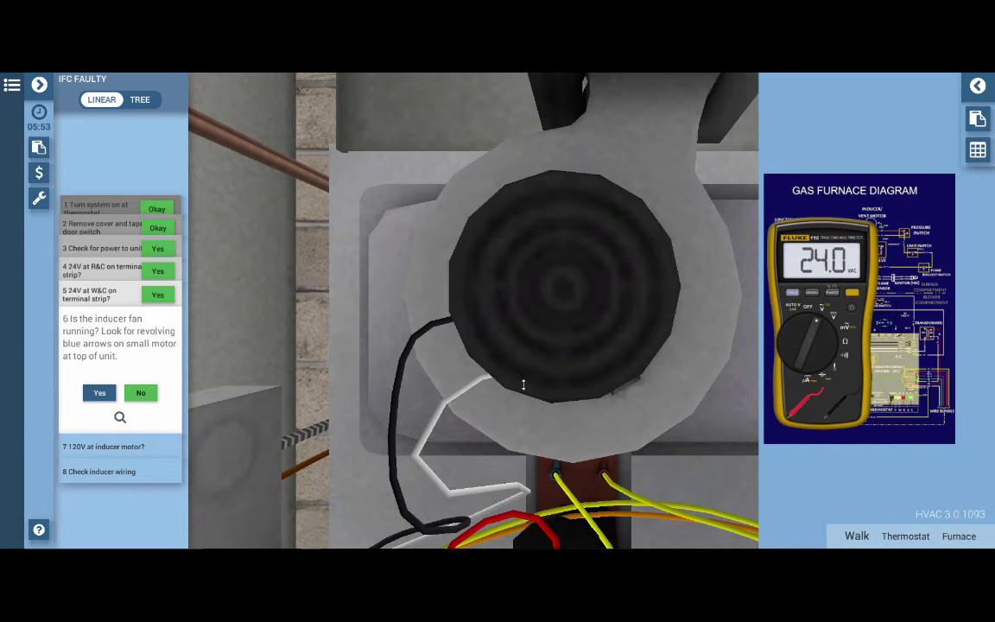
{"action": "left_click", "coordinate": [116, 449]}
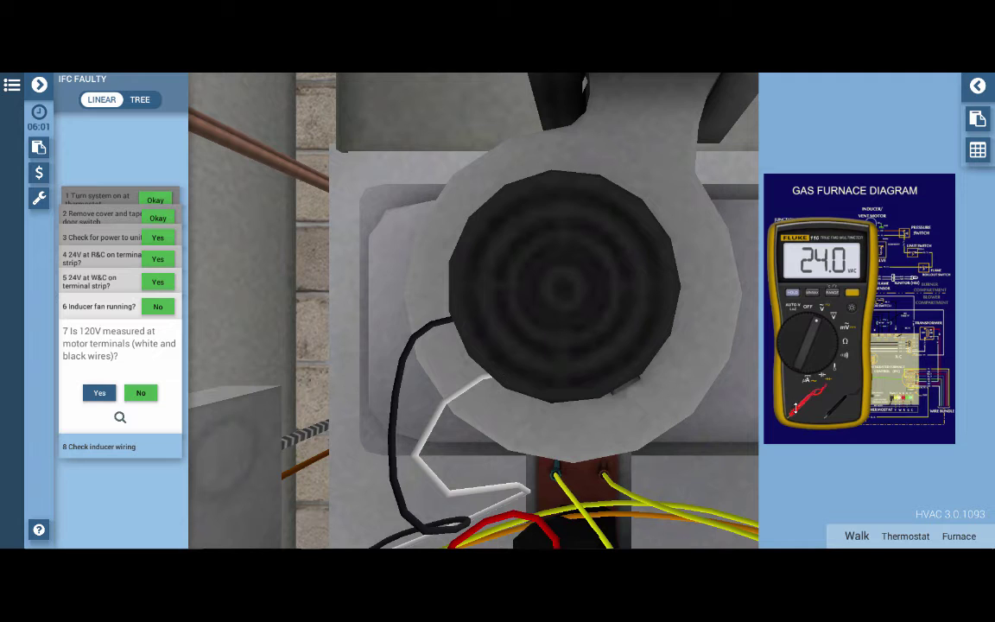
- Measure the voltage across the inducer motor's black and white wire terminals with the red and black probes
{"action": "left_click", "coordinate": [795, 407]}
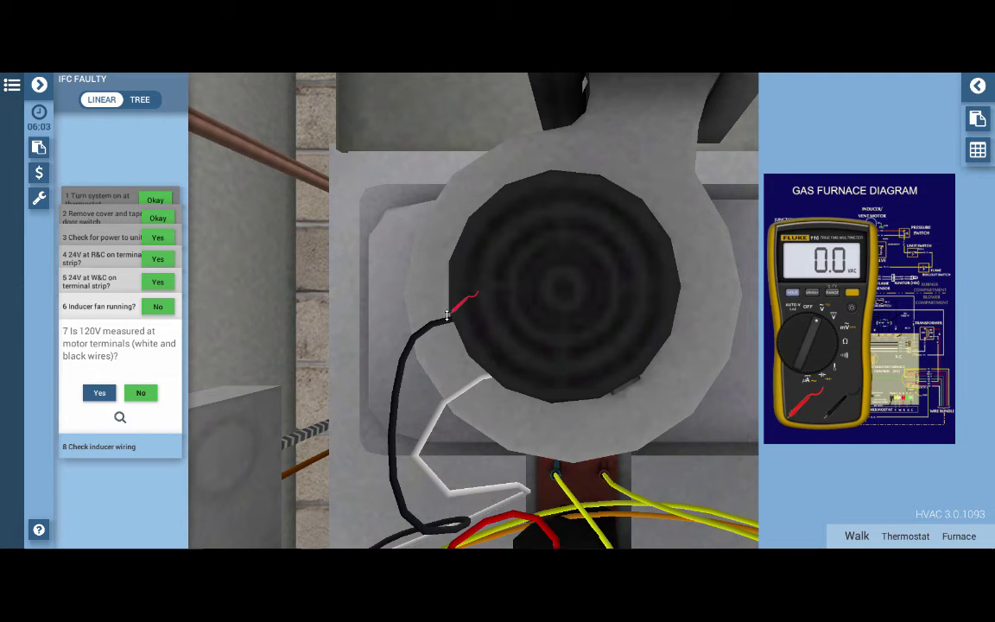
{"action": "left_click", "coordinate": [554, 303]}
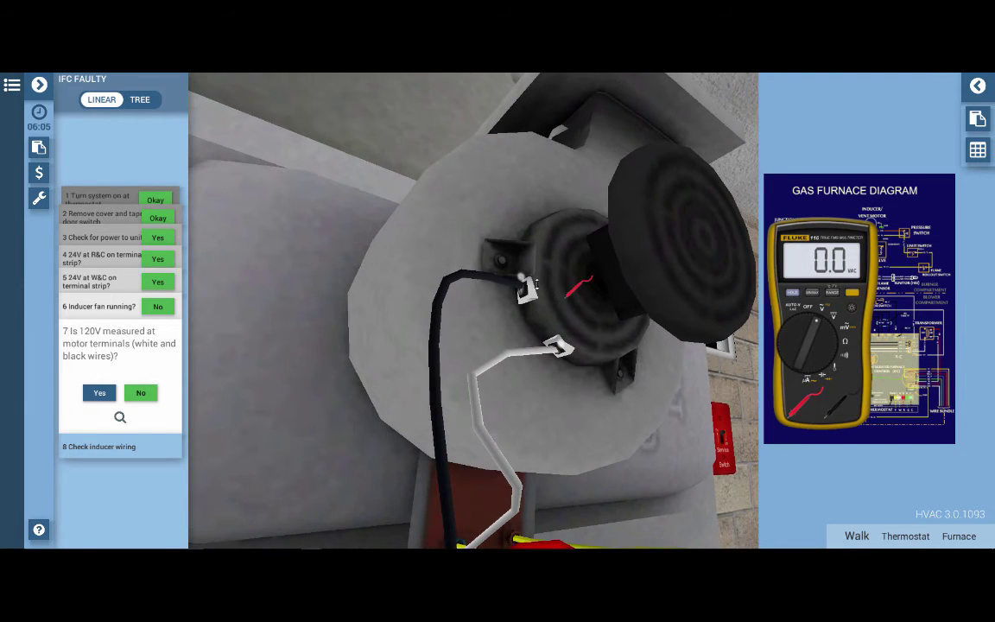
{"action": "left_click", "coordinate": [522, 275]}
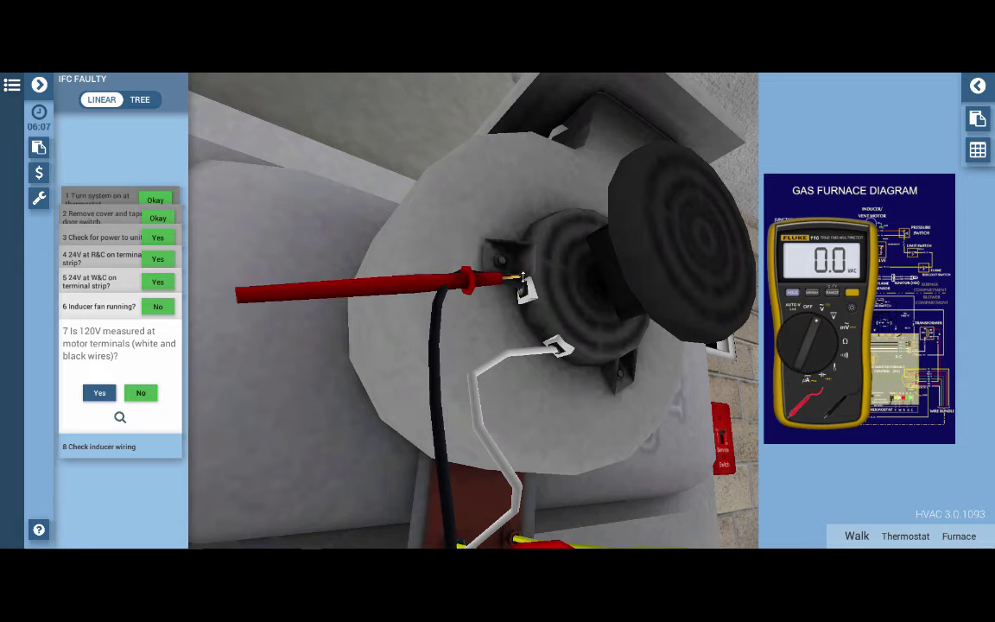
{"action": "left_click", "coordinate": [834, 407]}
{"action": "left_click", "coordinate": [509, 308]}
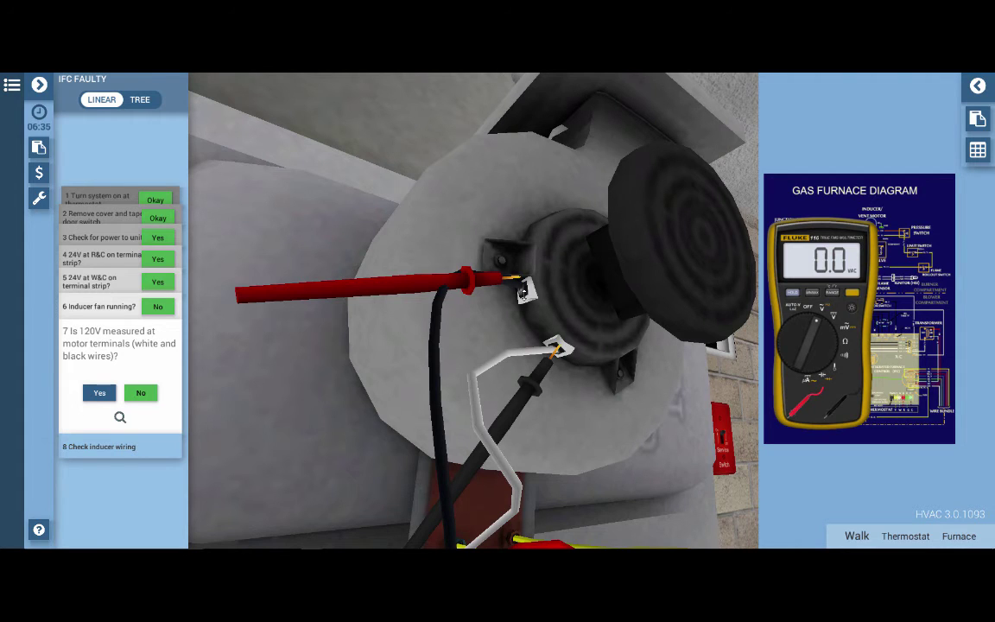
- Try to tighten the inducer motor's black and white wire terminals, and answer No to the 120V at motor terminals check
{"action": "left_click", "coordinate": [522, 293]}
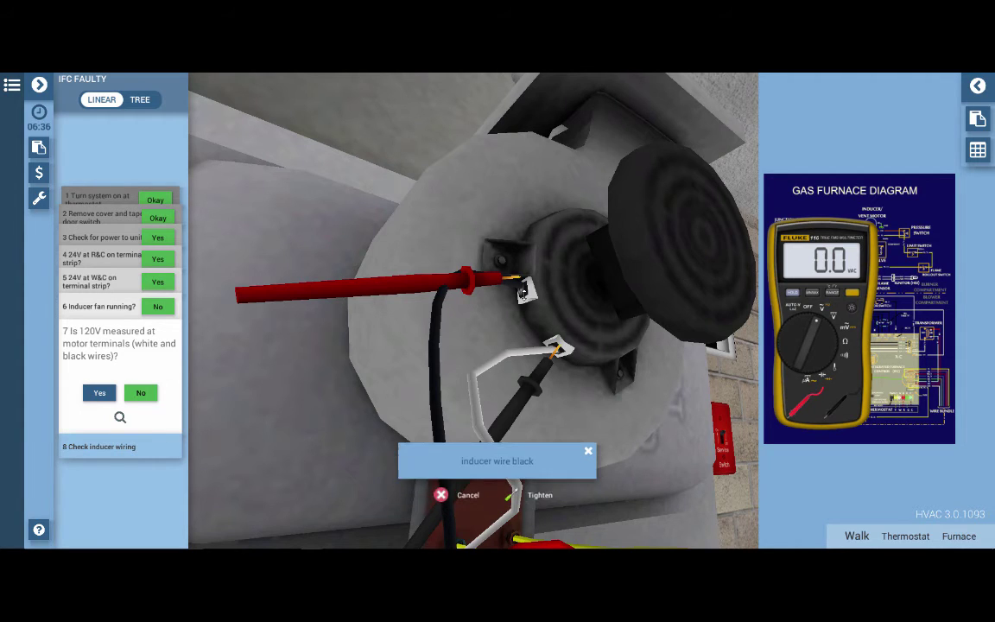
{"action": "left_click", "coordinate": [535, 490]}
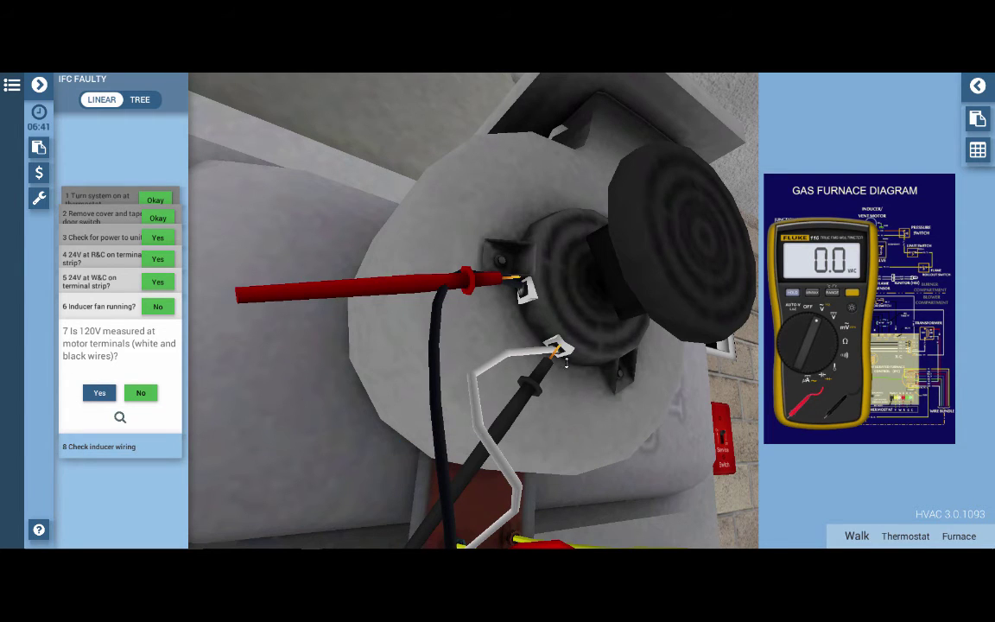
{"action": "left_click", "coordinate": [588, 443]}
{"action": "left_click", "coordinate": [563, 380]}
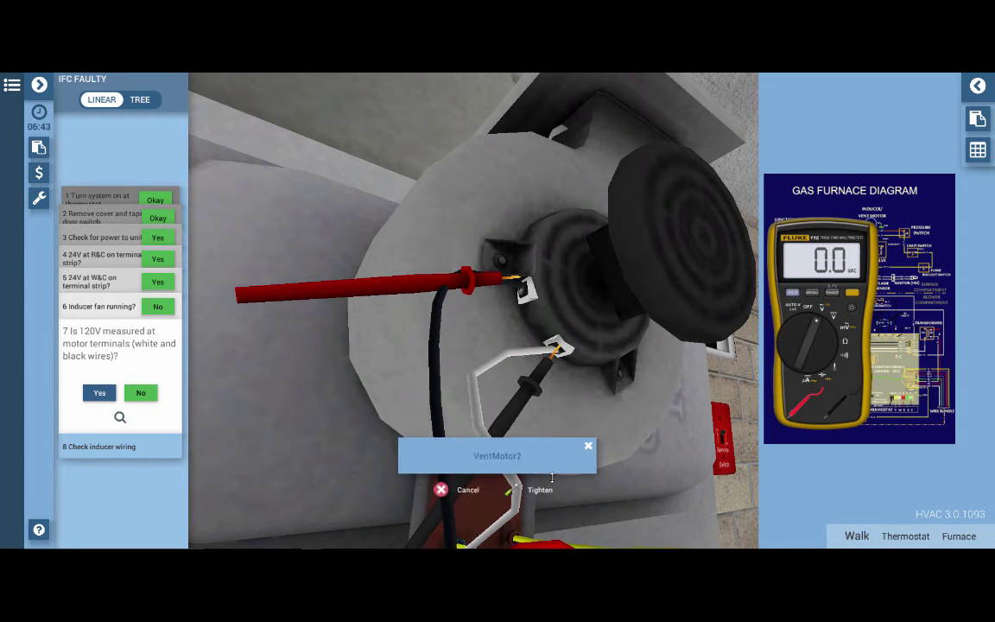
{"action": "left_click", "coordinate": [540, 486]}
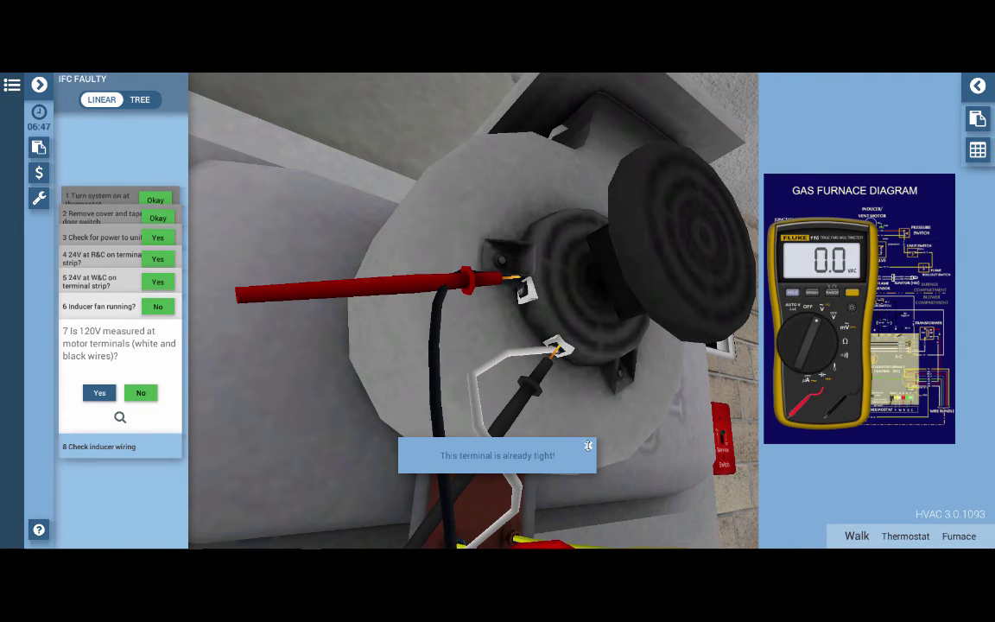
{"action": "left_click", "coordinate": [588, 446]}
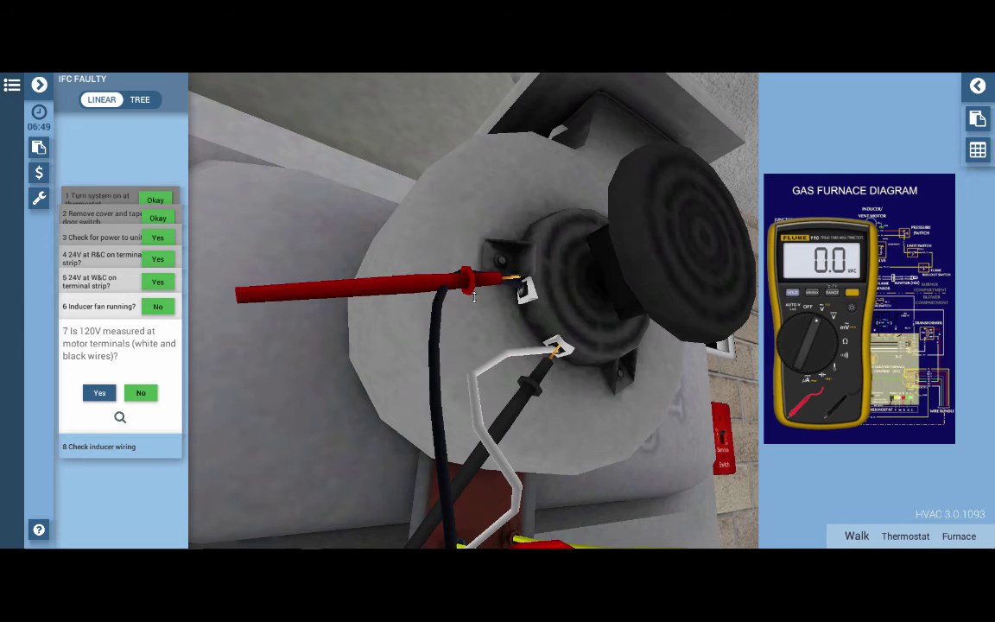
{"action": "left_click", "coordinate": [111, 446]}
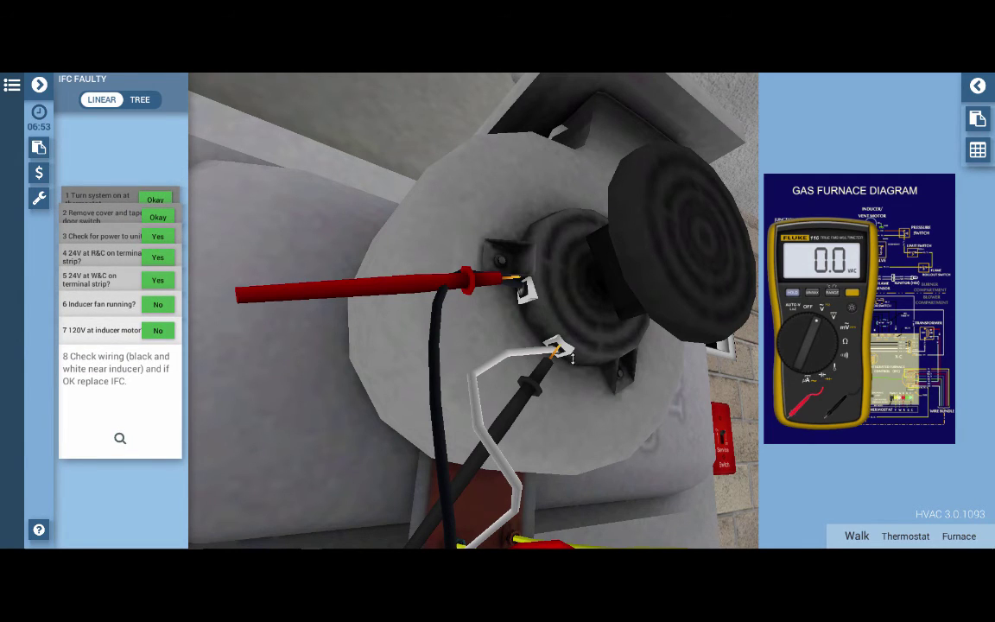
- Return to the furnace and replace the IFC board, proceeding with the $300 repair
{"action": "scroll", "coordinate": [579, 381], "scroll_direction": "down", "scroll_amount": 3}
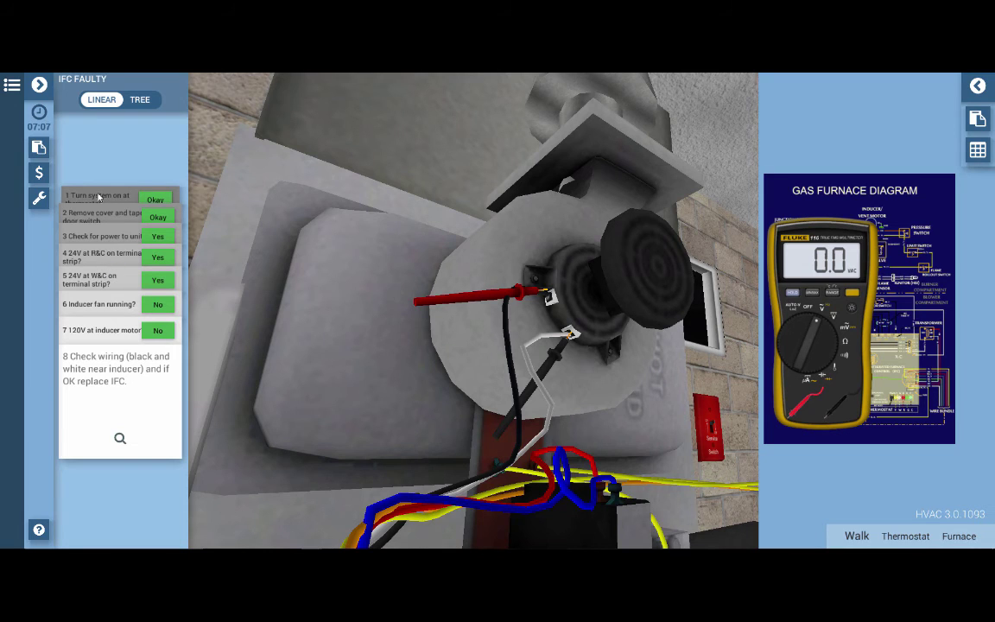
{"action": "left_click", "coordinate": [955, 536]}
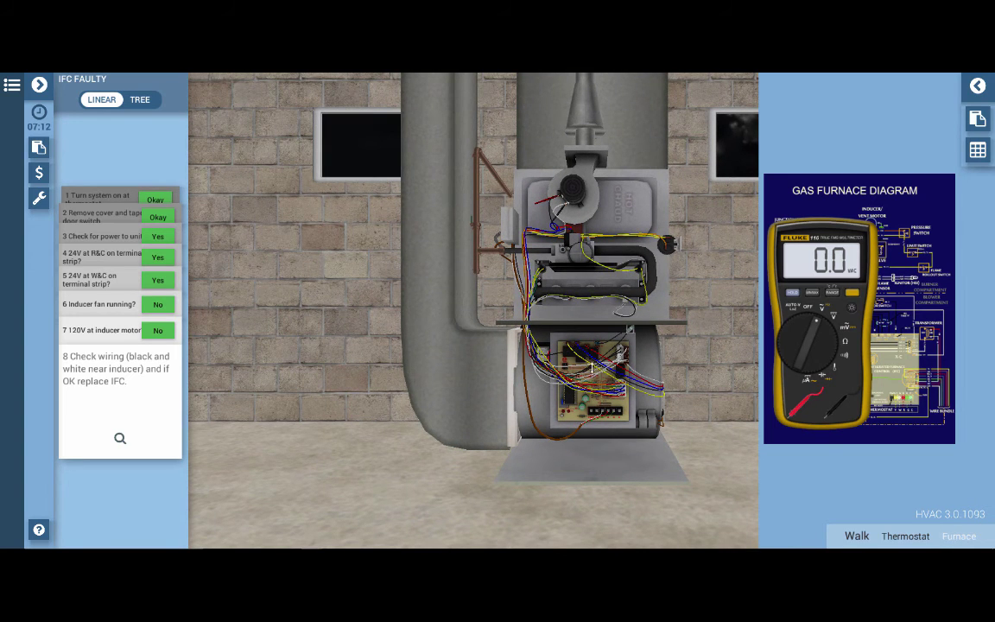
{"action": "left_click", "coordinate": [553, 444]}
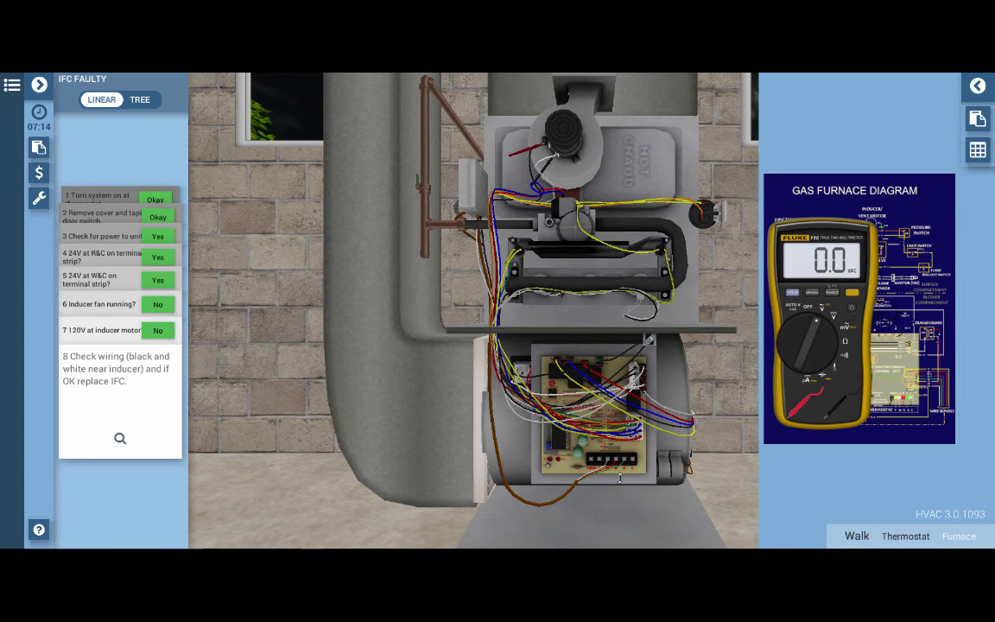
{"action": "left_click", "coordinate": [603, 420]}
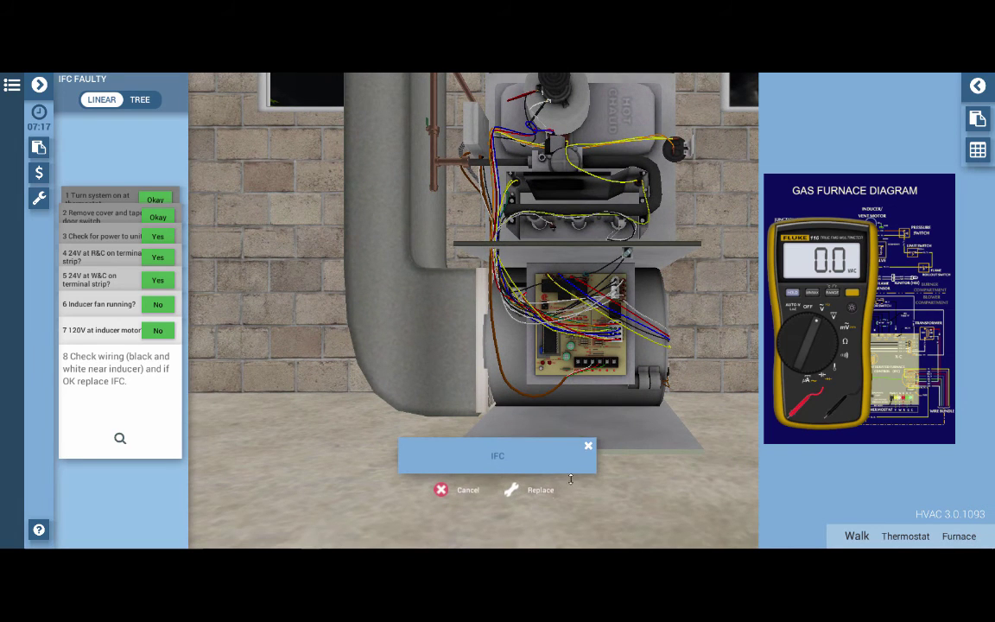
{"action": "left_click", "coordinate": [540, 489]}
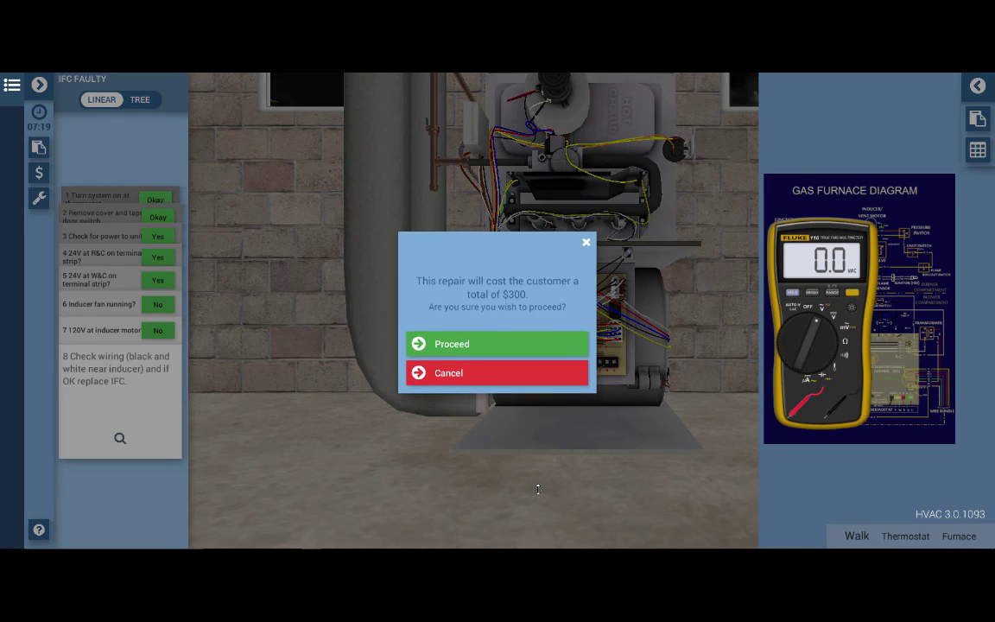
{"action": "left_click", "coordinate": [451, 340]}
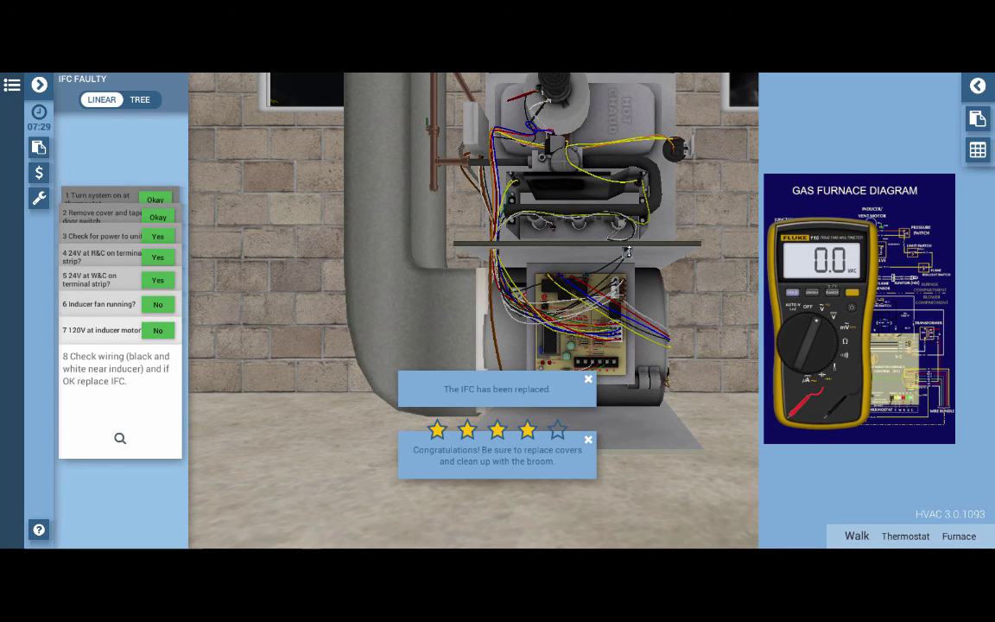
- Put away the multimeter and wiring diagram, and remove the tape from the door switch
{"action": "left_click", "coordinate": [808, 307]}
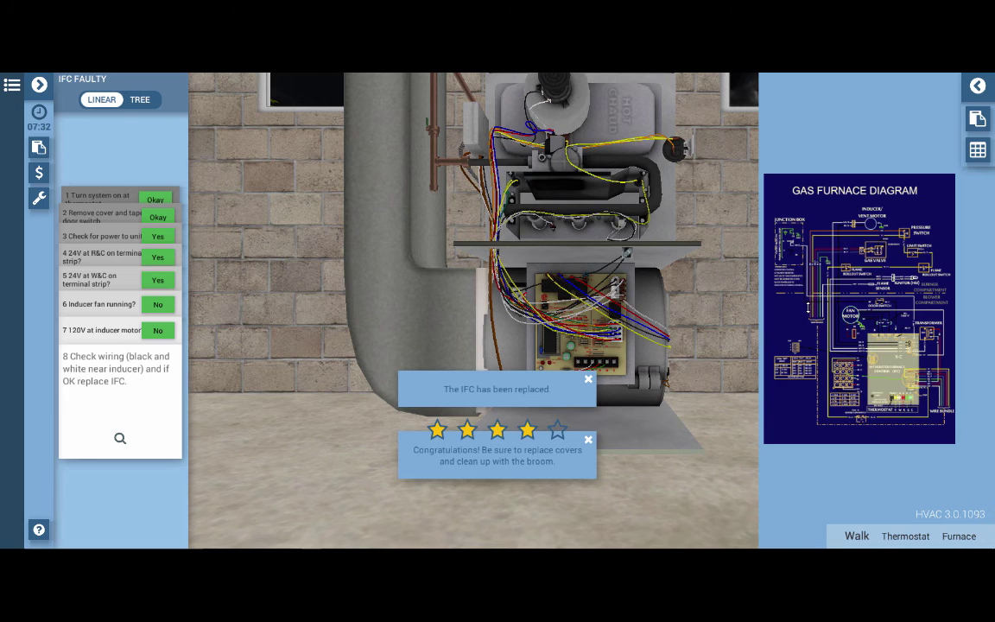
{"action": "left_click", "coordinate": [626, 253]}
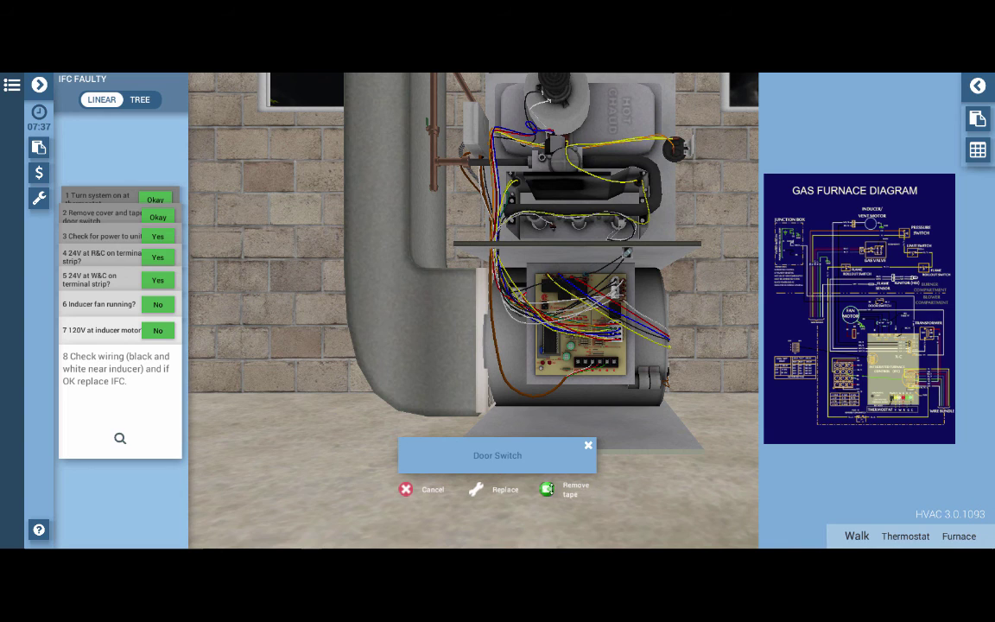
{"action": "left_click", "coordinate": [566, 489]}
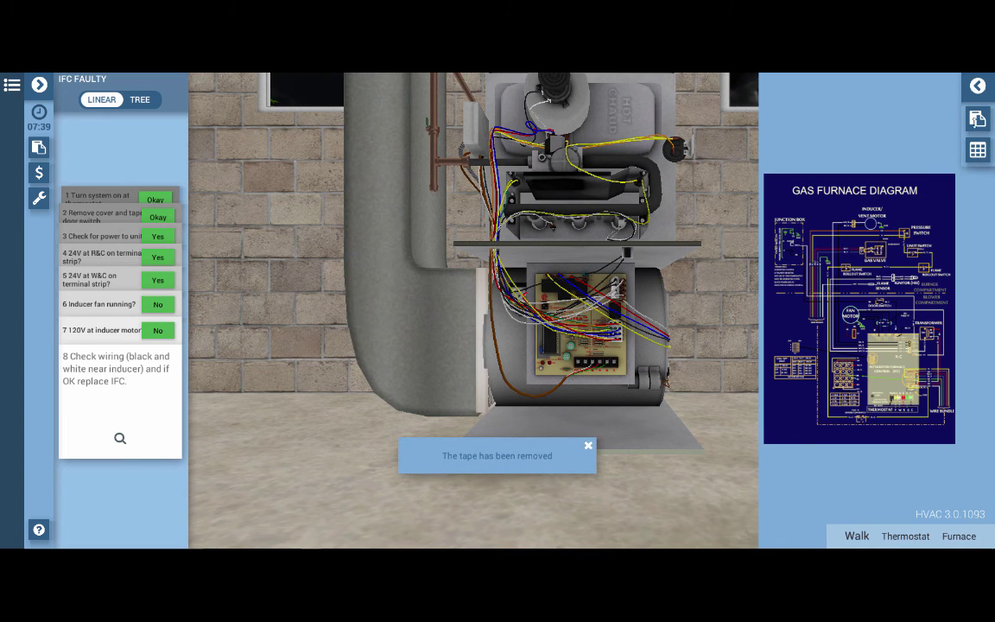
{"action": "left_click", "coordinate": [841, 212]}
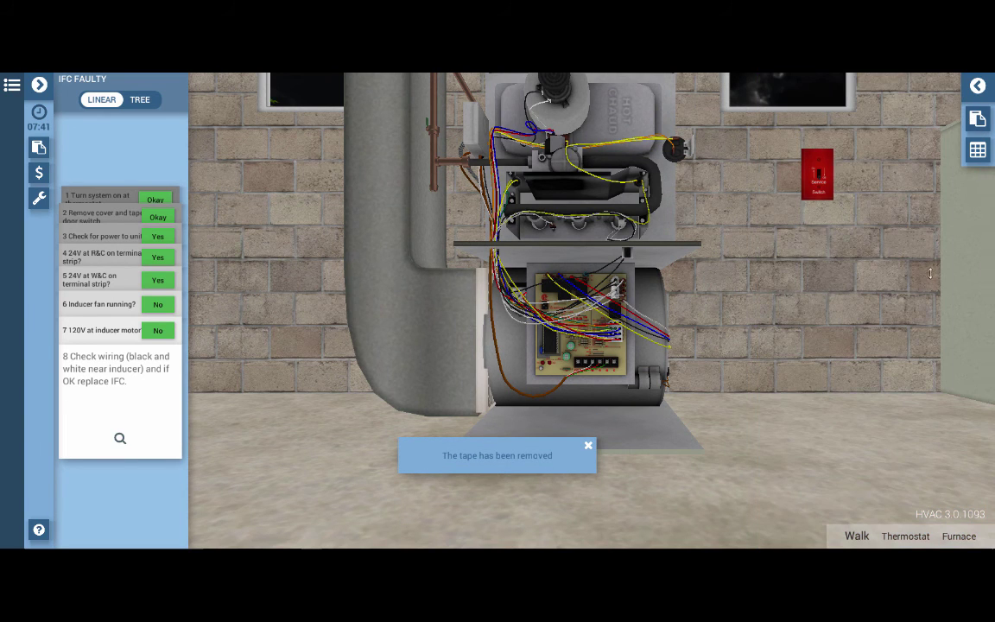
- Refit the furnace cover and restore power at the red service switch
{"action": "left_click", "coordinate": [958, 263]}
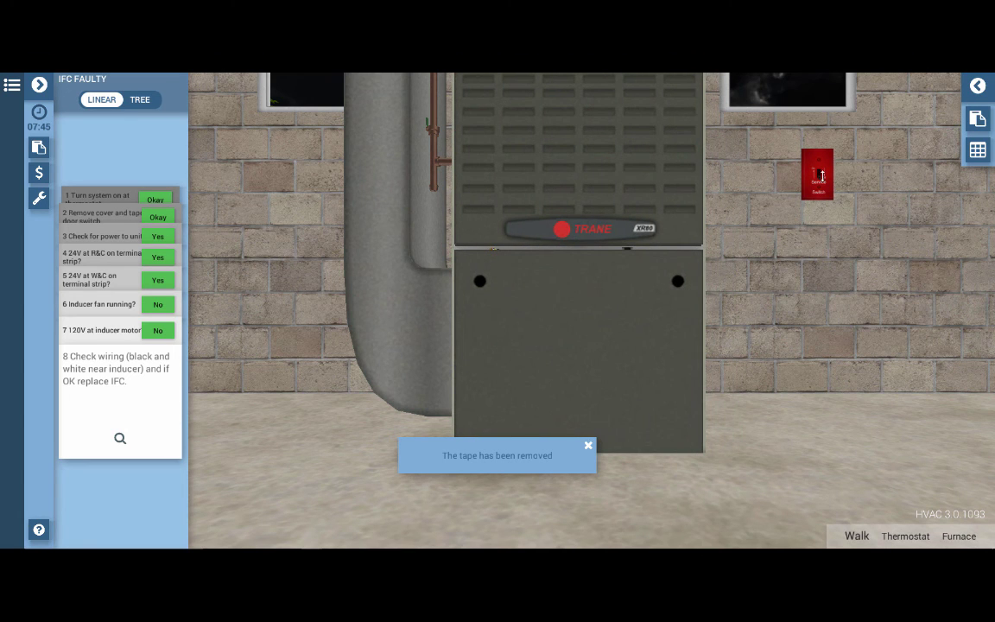
{"action": "left_click", "coordinate": [822, 176]}
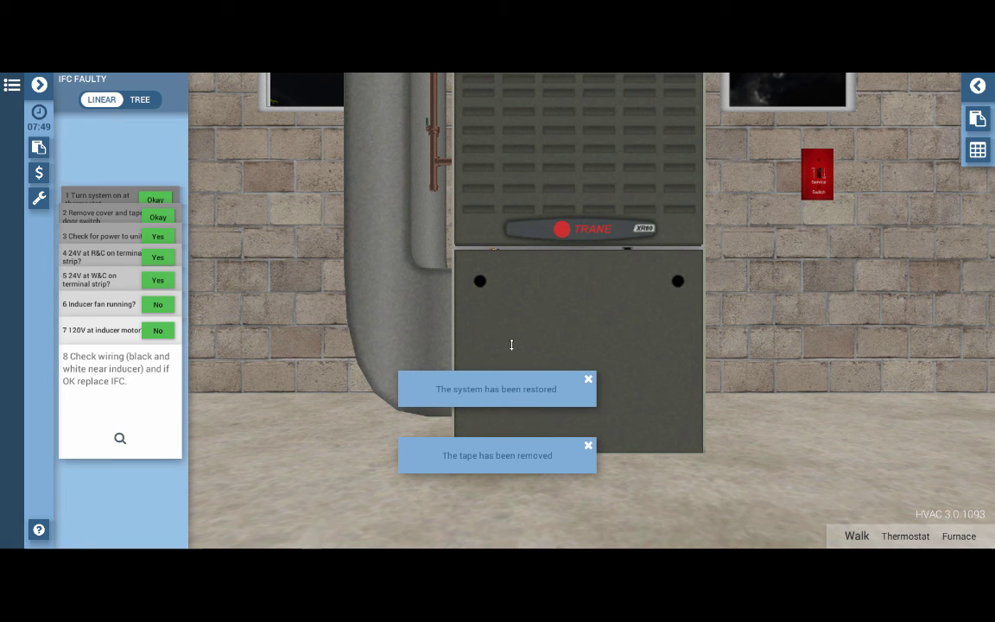
{"action": "left_click_drag", "start_coordinate": [542, 322], "coordinate": [497, 331]}
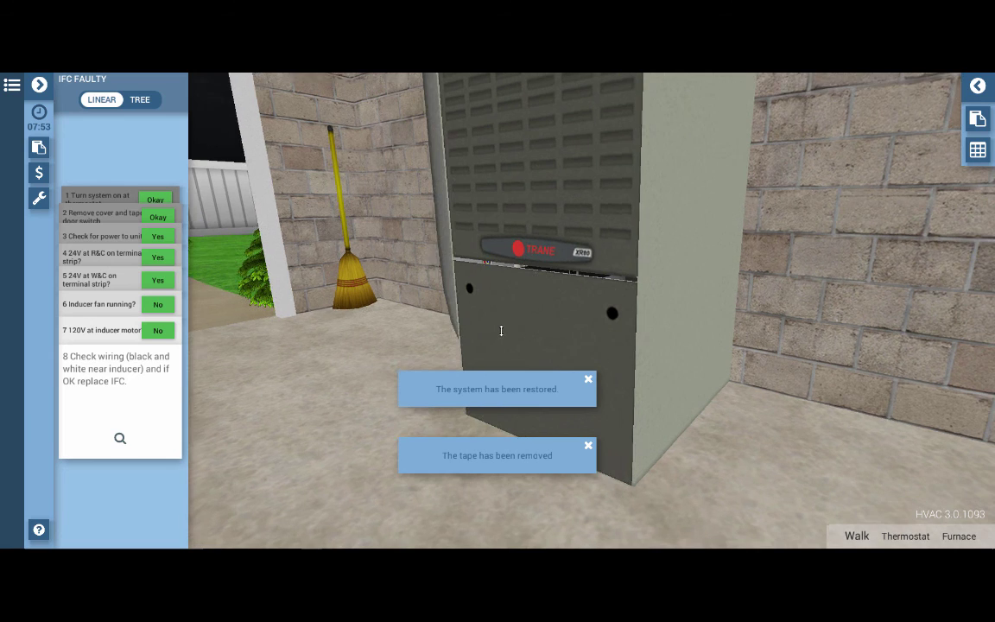